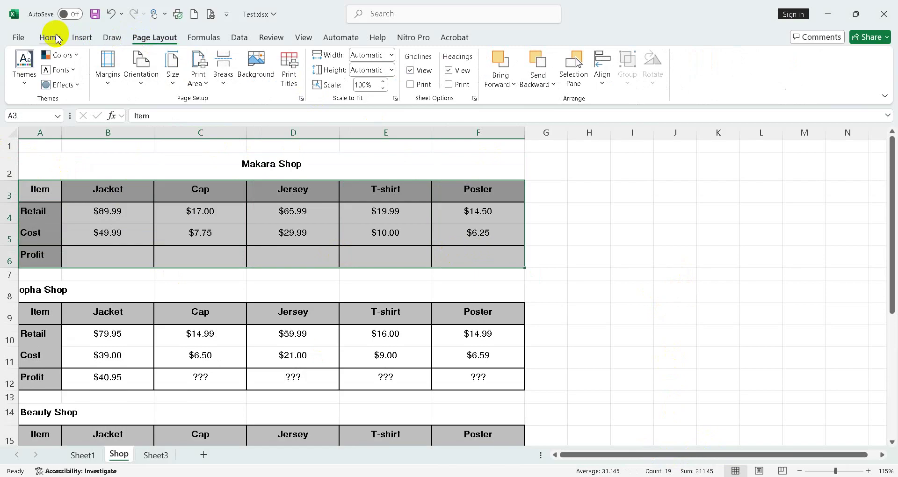
pyautogui.click(305, 37)
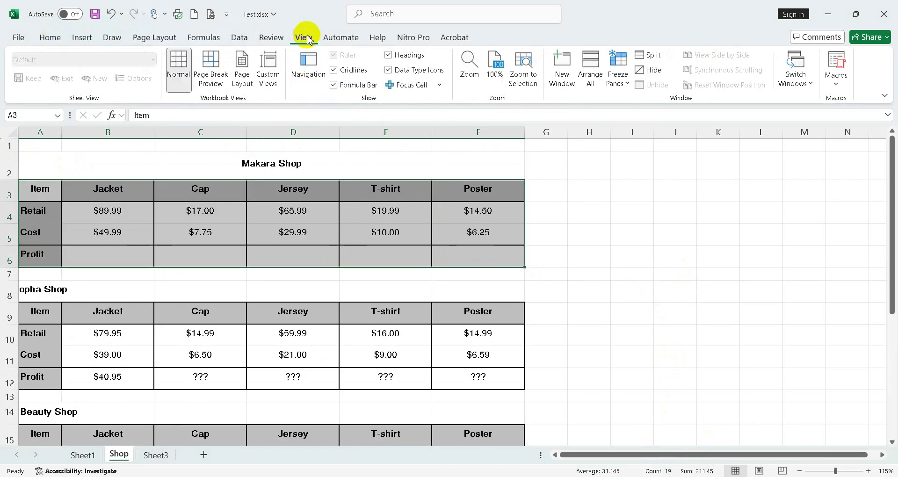
pyautogui.click(152, 38)
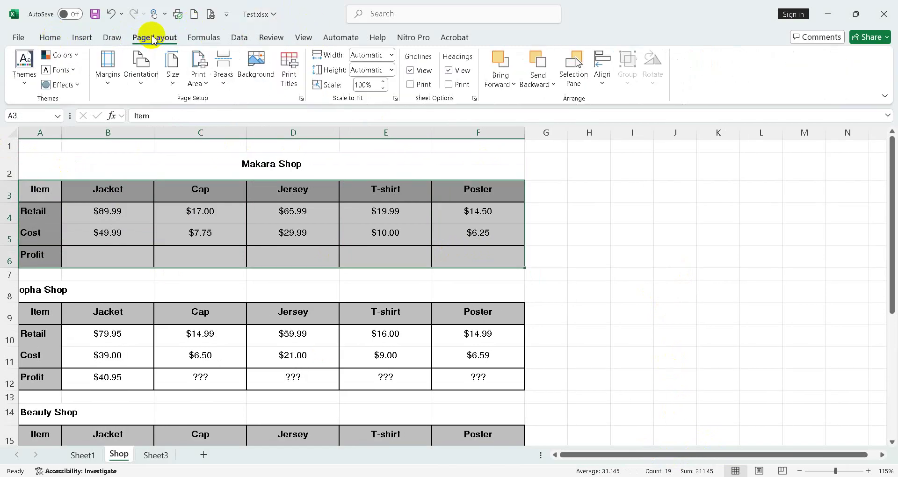
pyautogui.click(84, 38)
pyautogui.click(42, 36)
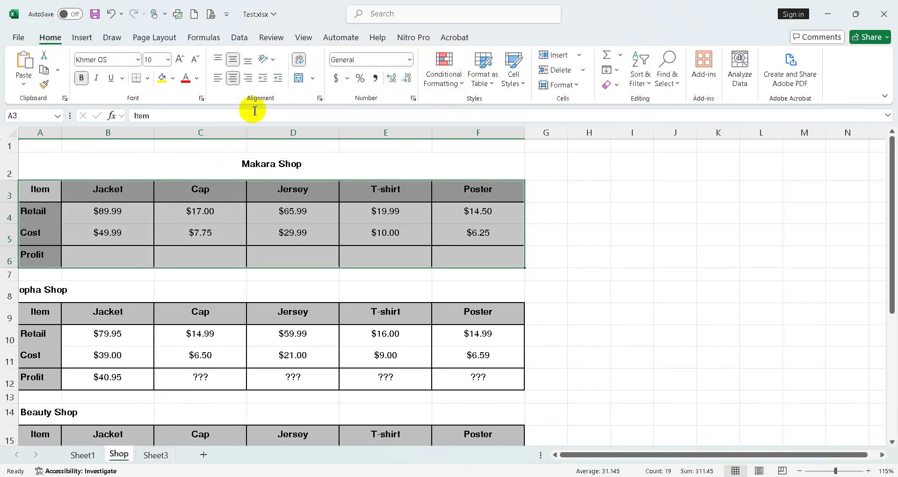
pyautogui.click(173, 78)
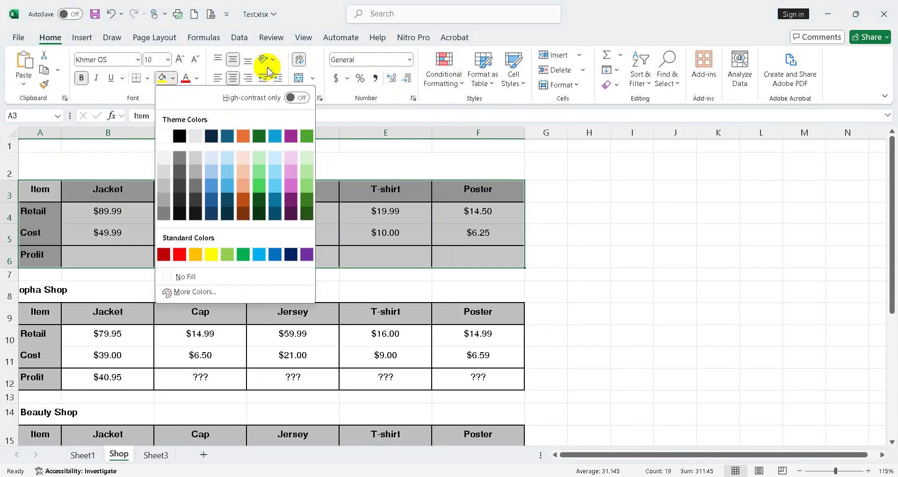
pyautogui.click(629, 214)
pyautogui.click(292, 211)
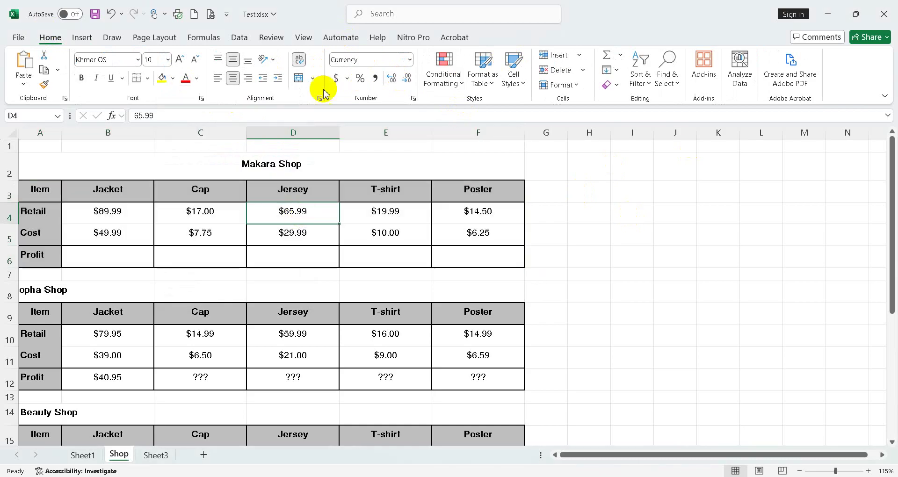
pyautogui.click(271, 37)
pyautogui.click(306, 39)
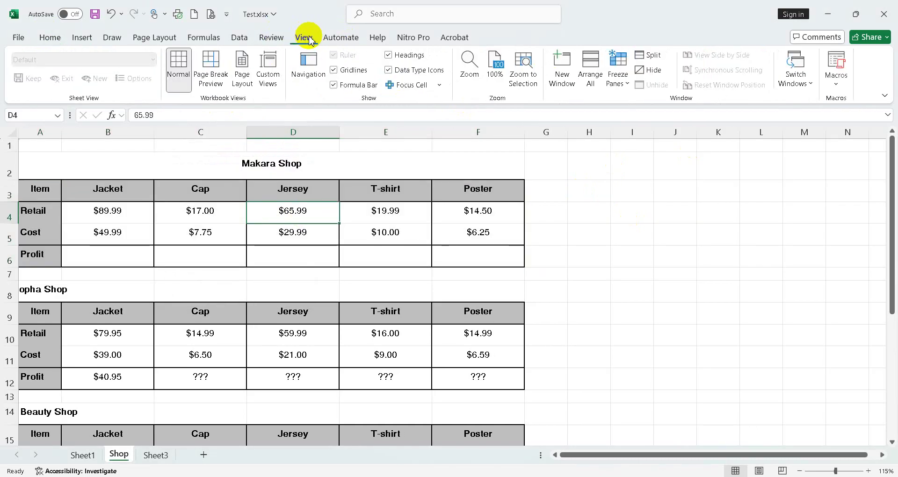
pyautogui.click(338, 38)
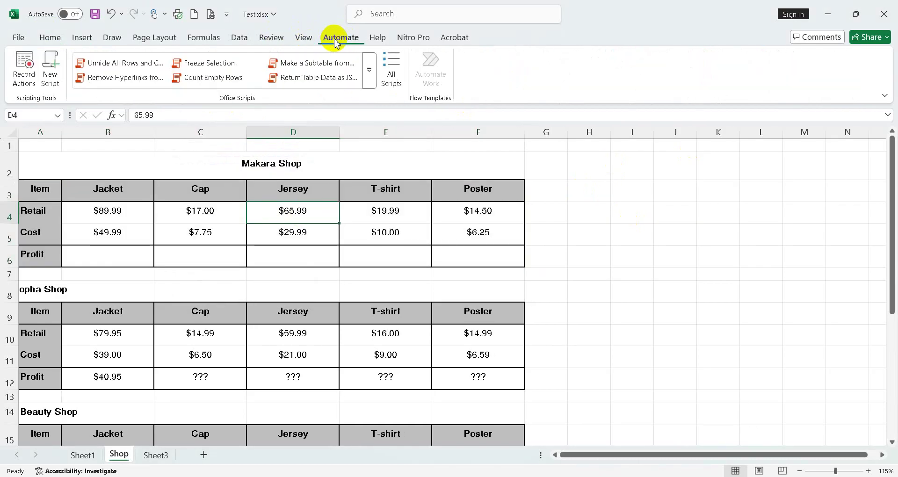
pyautogui.click(77, 37)
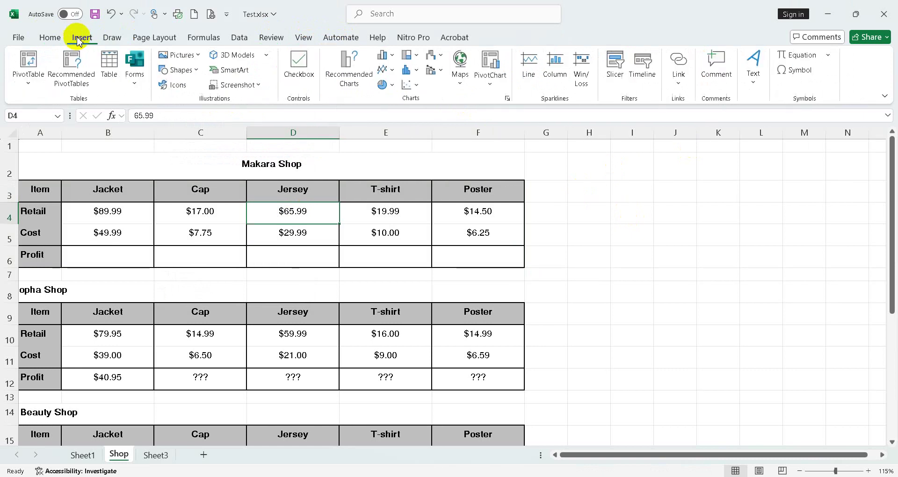
pyautogui.click(397, 251)
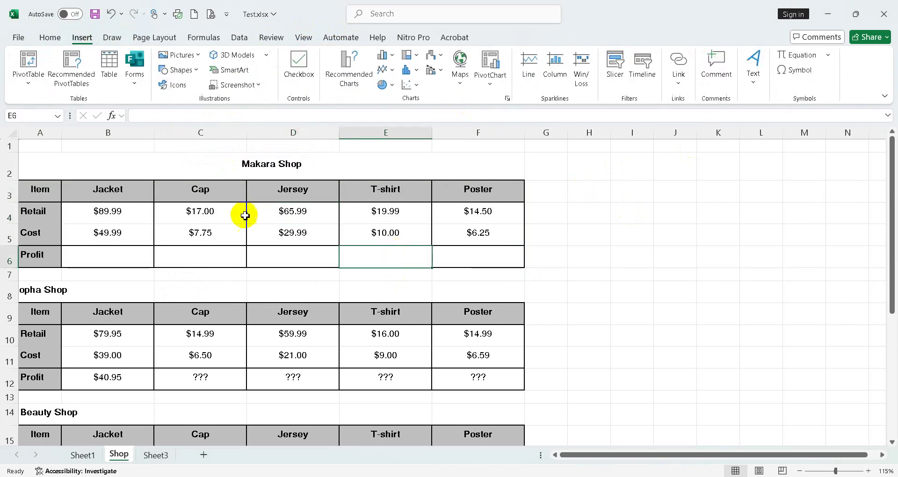
pyautogui.click(39, 200)
pyautogui.moveTo(34, 191); pyautogui.dragTo(468, 251)
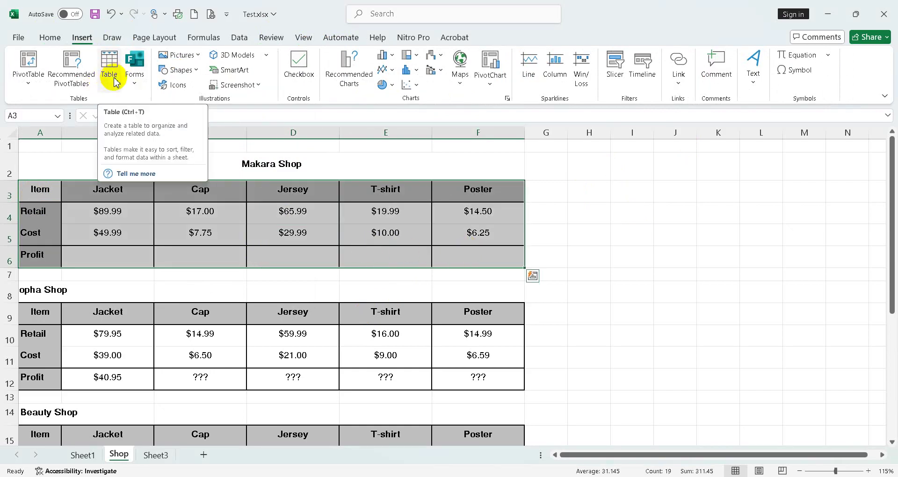
pyautogui.click(115, 82)
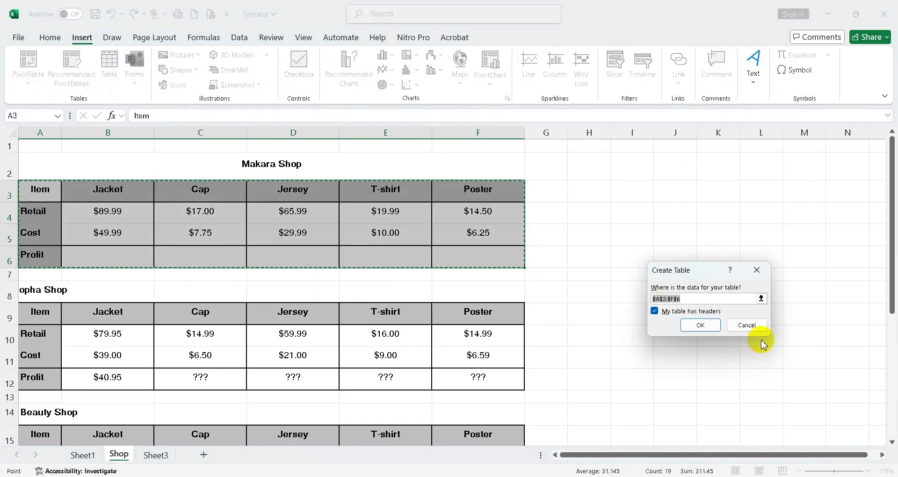
pyautogui.click(757, 326)
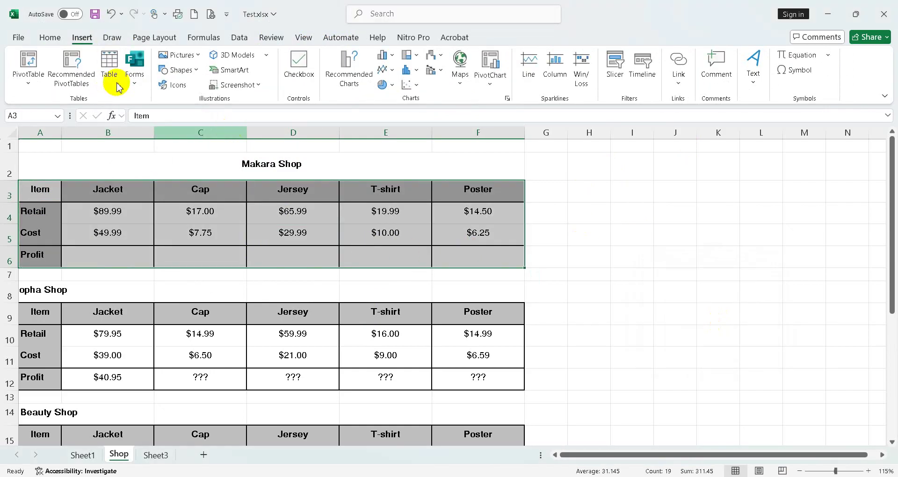
pyautogui.click(57, 42)
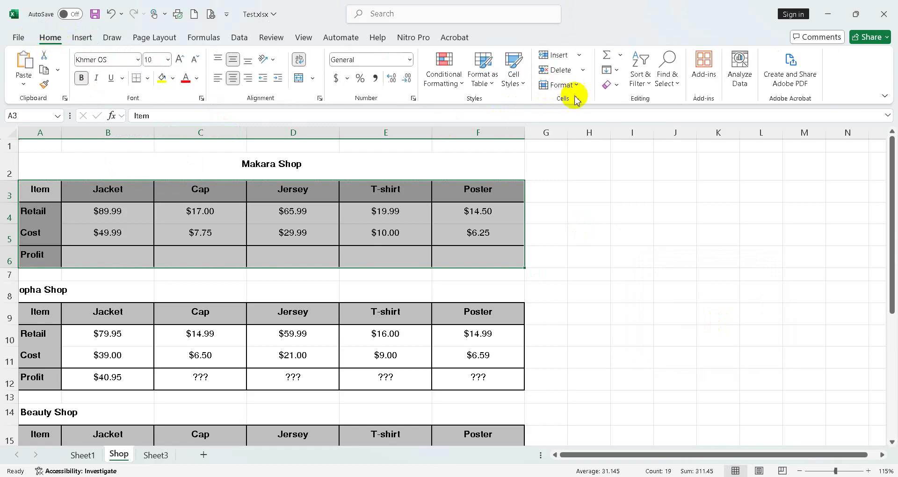
pyautogui.click(442, 80)
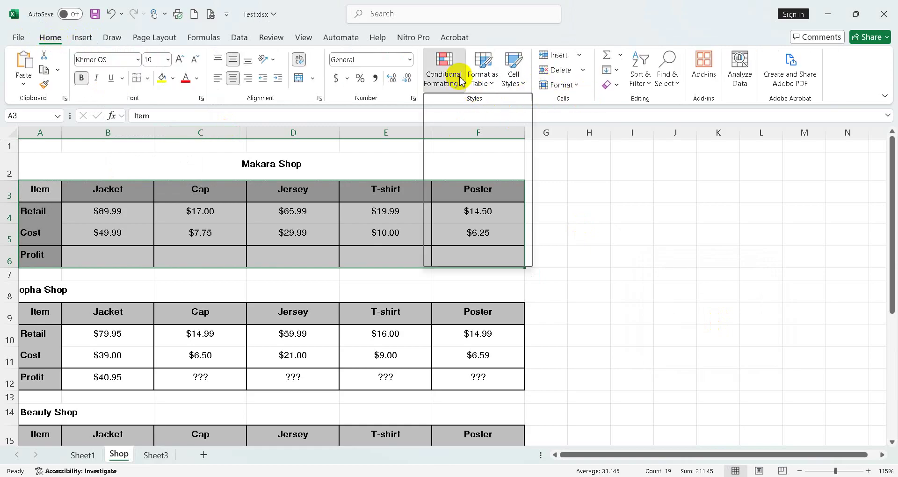
pyautogui.click(408, 98)
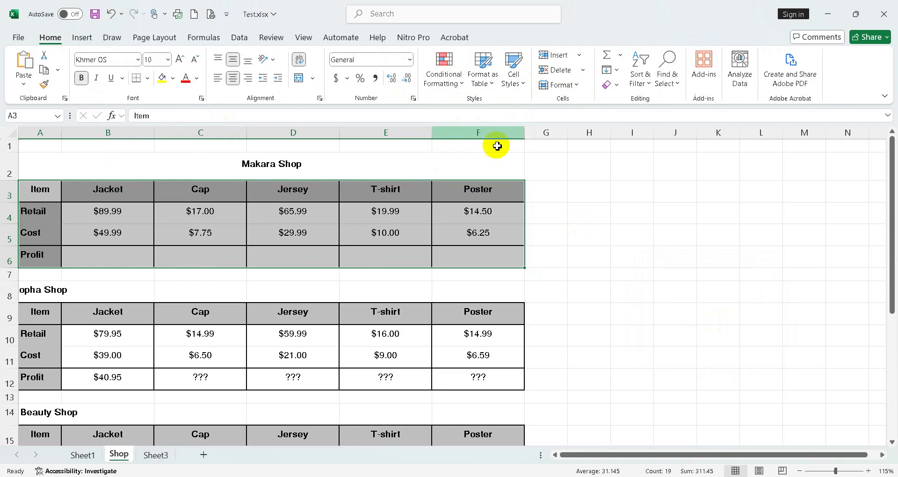
pyautogui.click(600, 266)
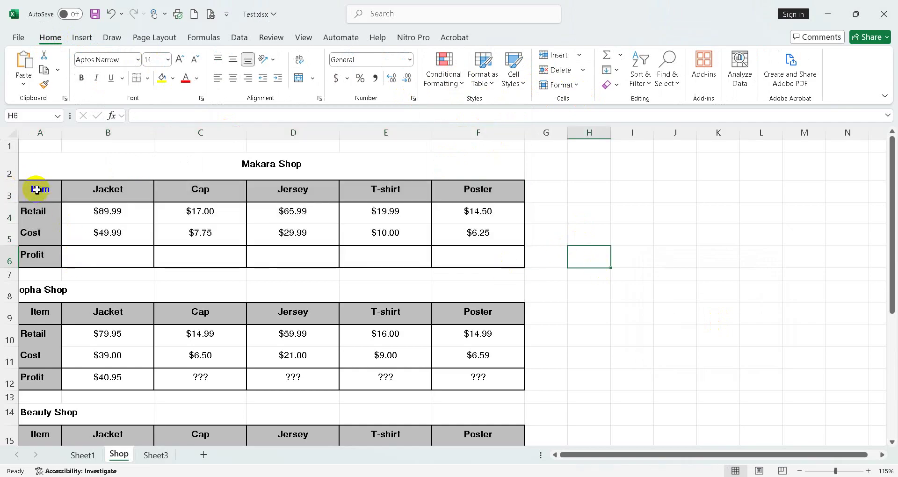
# - Apply thin solid outline and inside borders to the Makara Shop table, A3:F6
pyautogui.moveTo(37, 189); pyautogui.dragTo(487, 263)
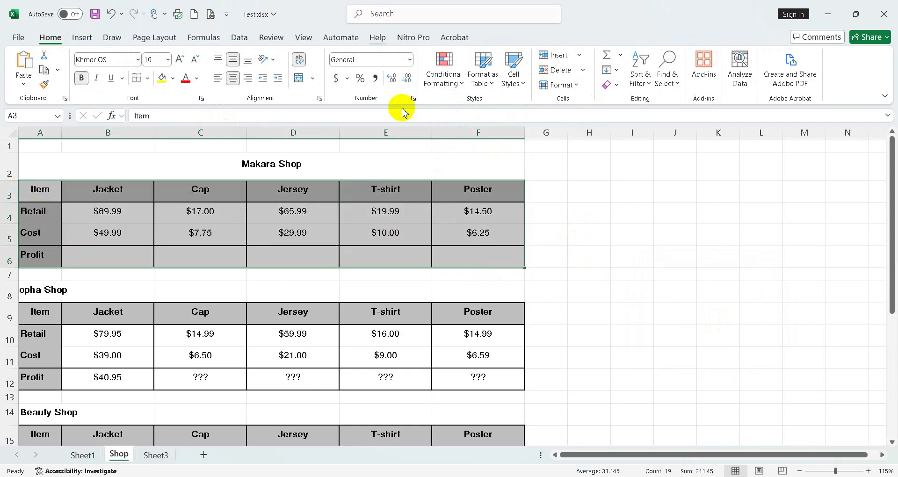
pyautogui.click(414, 98)
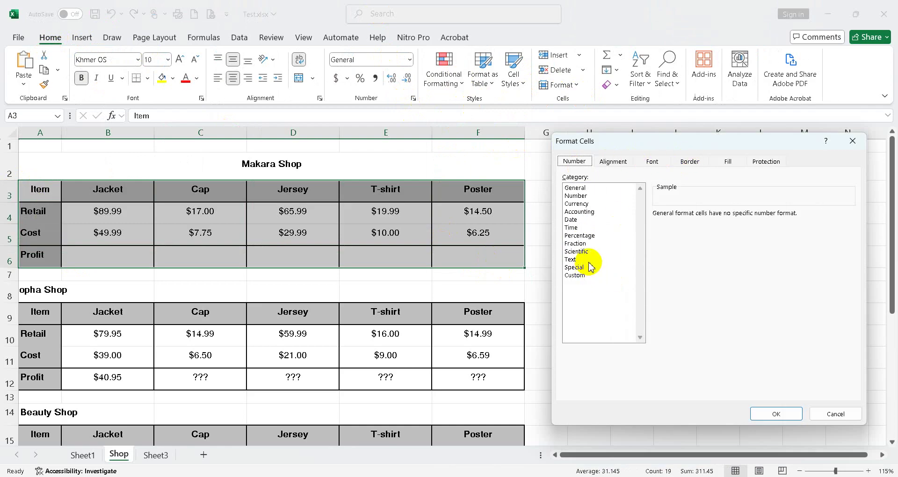
pyautogui.click(688, 160)
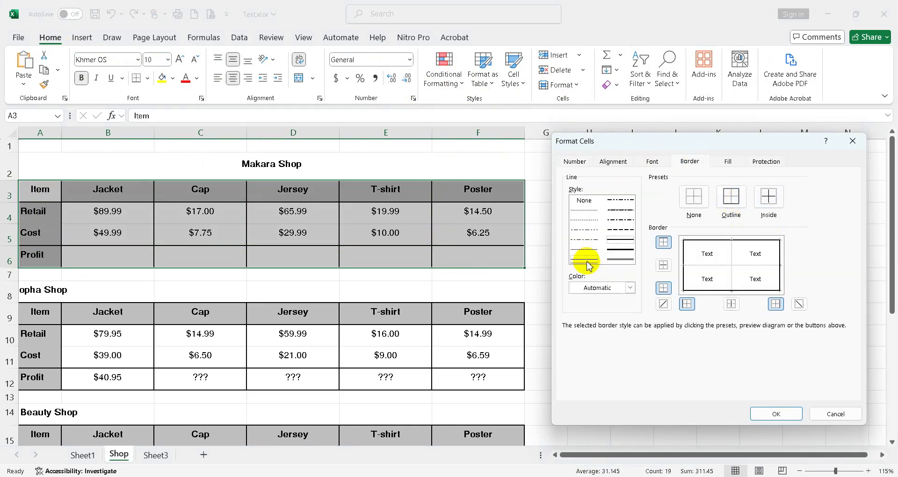
pyautogui.click(770, 200)
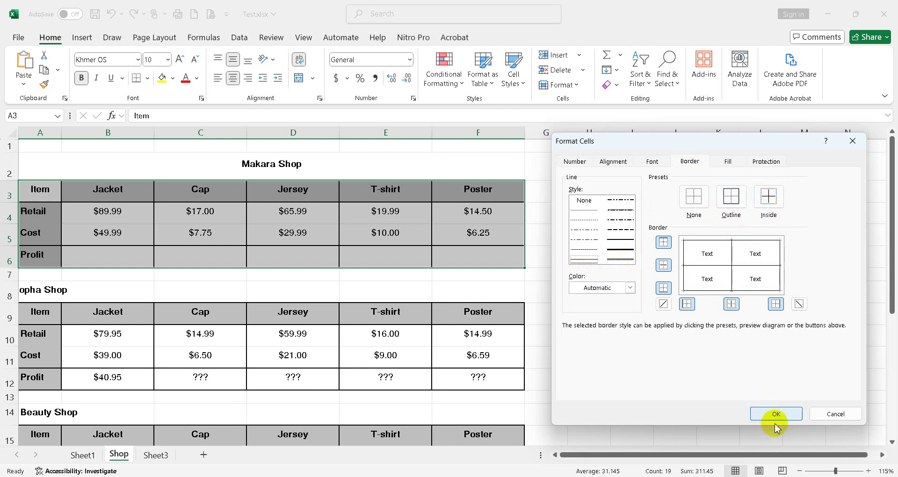
pyautogui.click(778, 414)
pyautogui.click(678, 271)
pyautogui.click(351, 262)
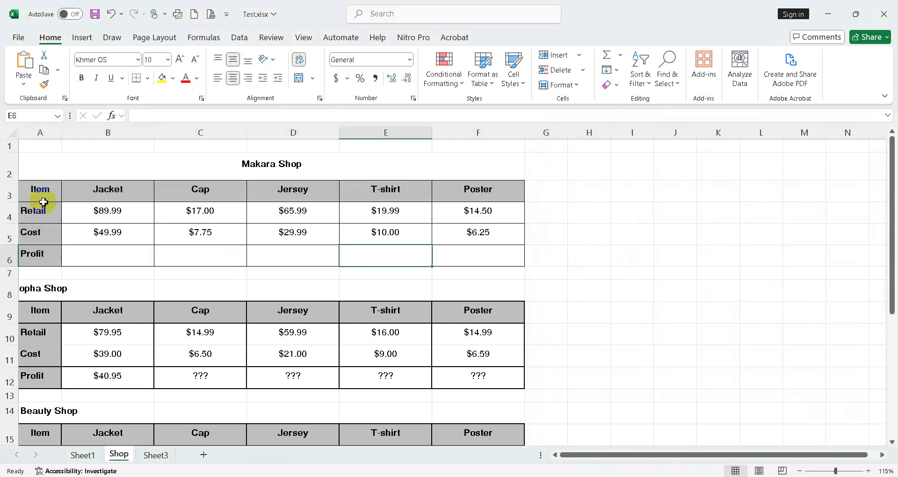
# - Fill the Makara Shop table's header row A3:F3 and row labels A4:A6 with the light gray theme color
pyautogui.click(40, 199)
pyautogui.moveTo(108, 193); pyautogui.dragTo(487, 192)
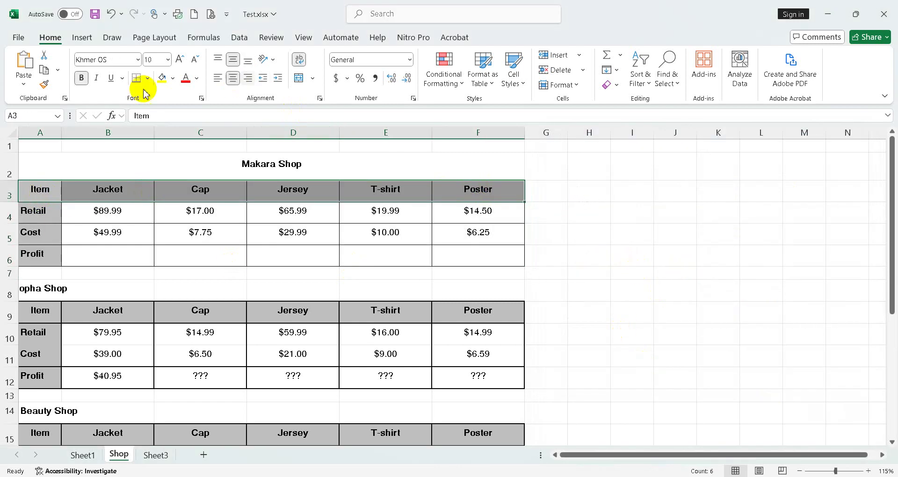
pyautogui.click(175, 84)
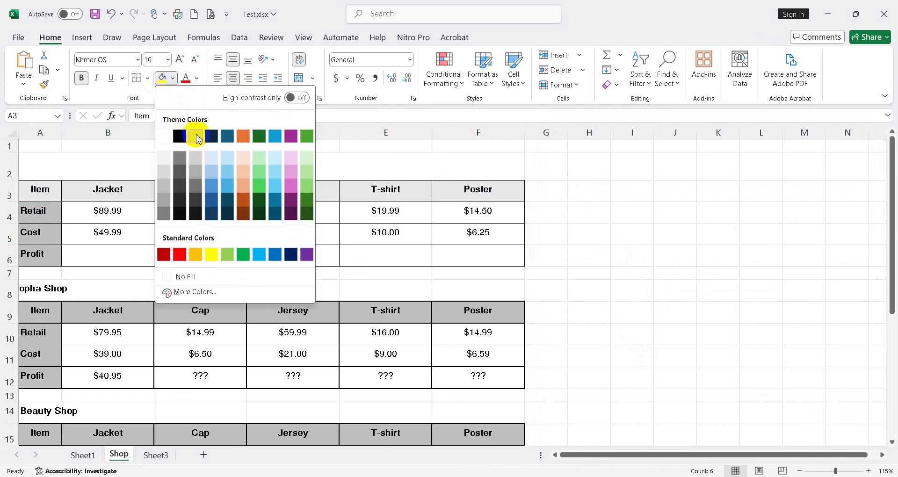
pyautogui.click(175, 135)
pyautogui.moveTo(43, 212); pyautogui.dragTo(50, 259)
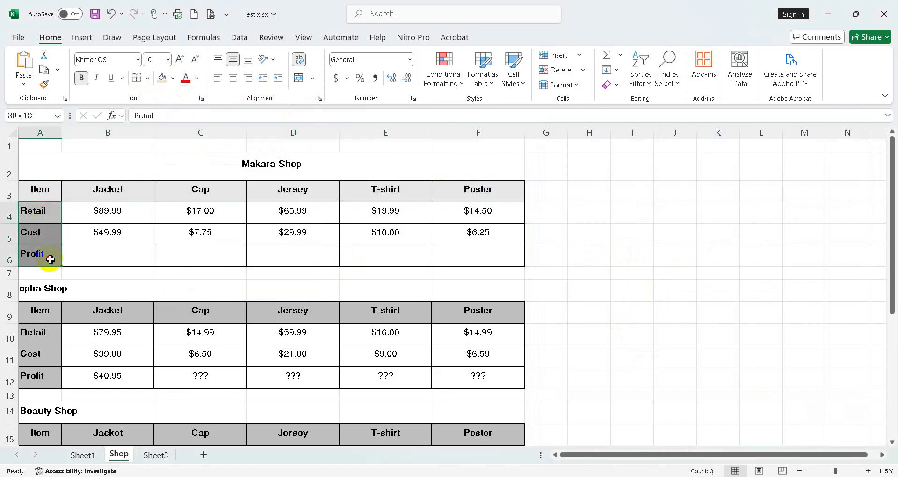
pyautogui.click(162, 78)
pyautogui.click(251, 226)
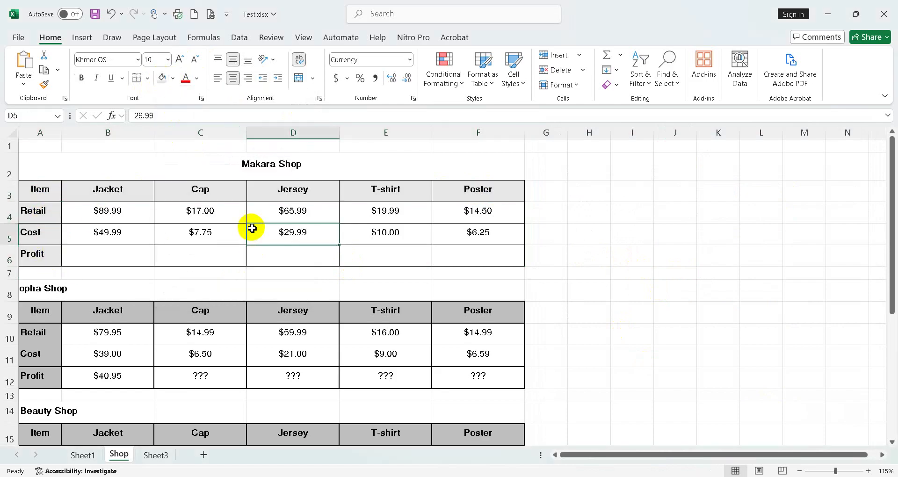
# - Calculate the Makara Shop Jacket profit in B6 with the formula =B4-B5
pyautogui.click(100, 260)
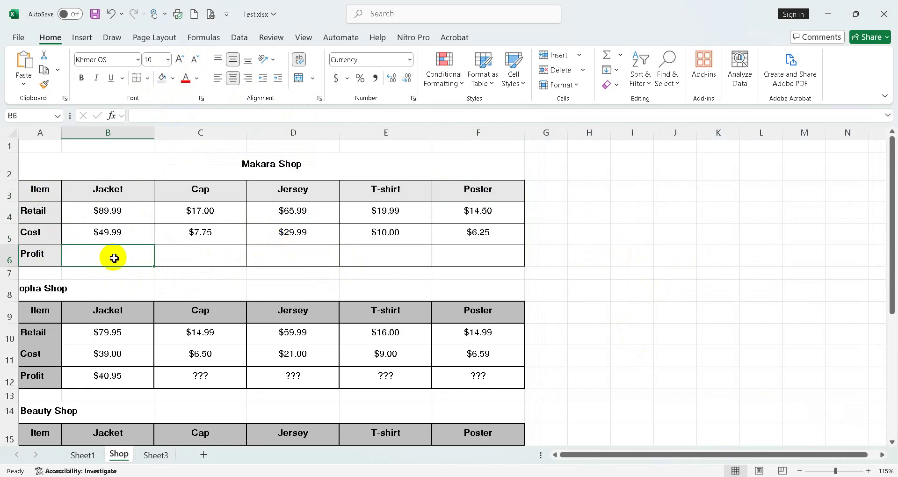
pyautogui.click(50, 255)
pyautogui.click(107, 259)
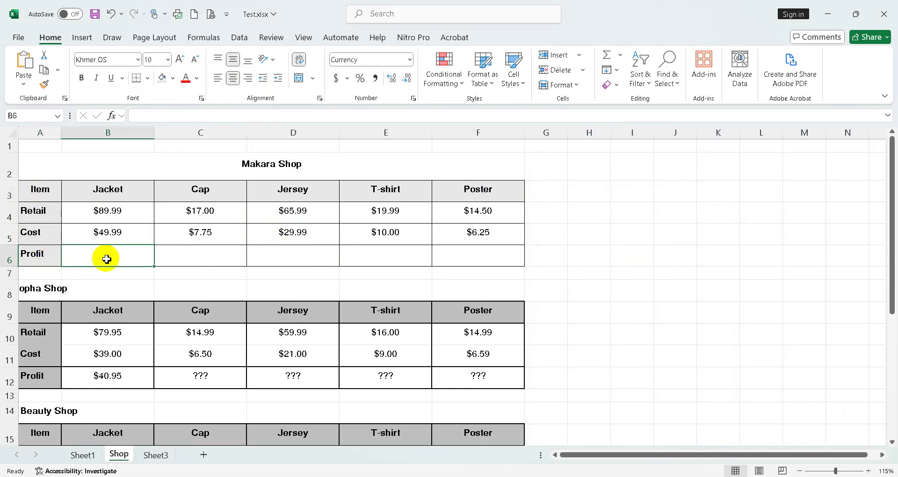
pyautogui.write('=')
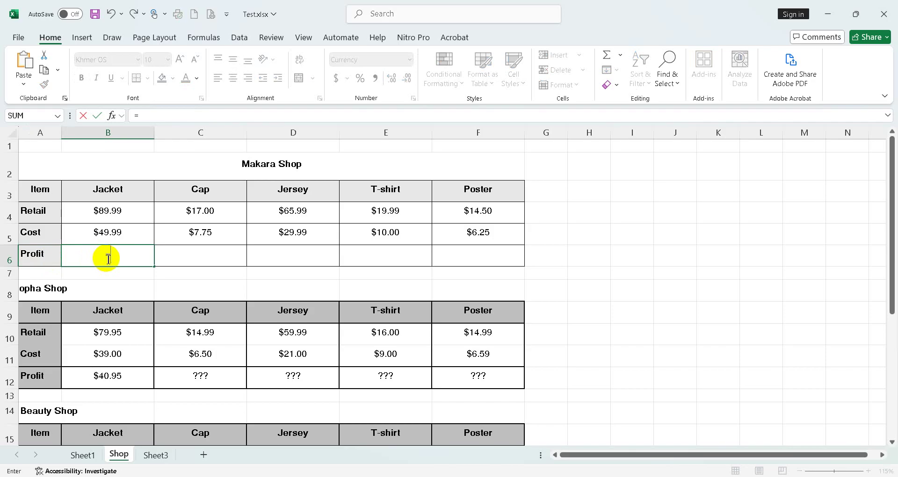
pyautogui.click(122, 213)
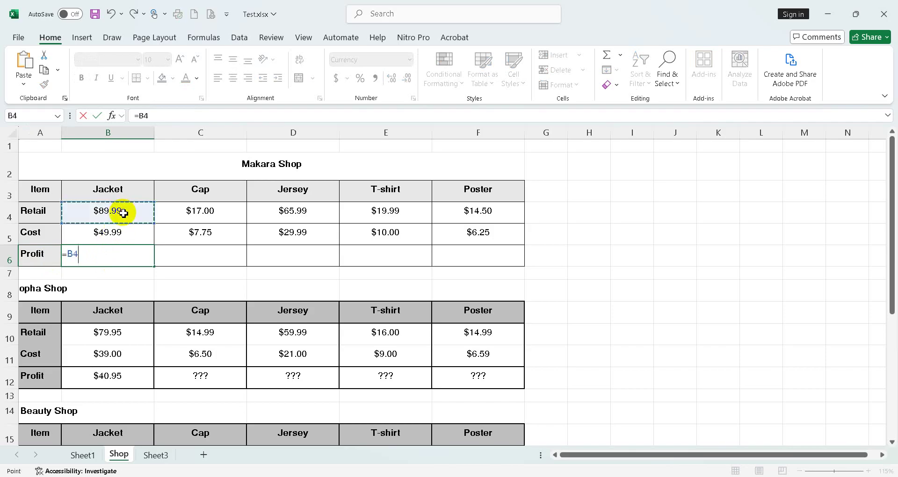
pyautogui.write('-')
pyautogui.click(132, 236)
pyautogui.press('Return')
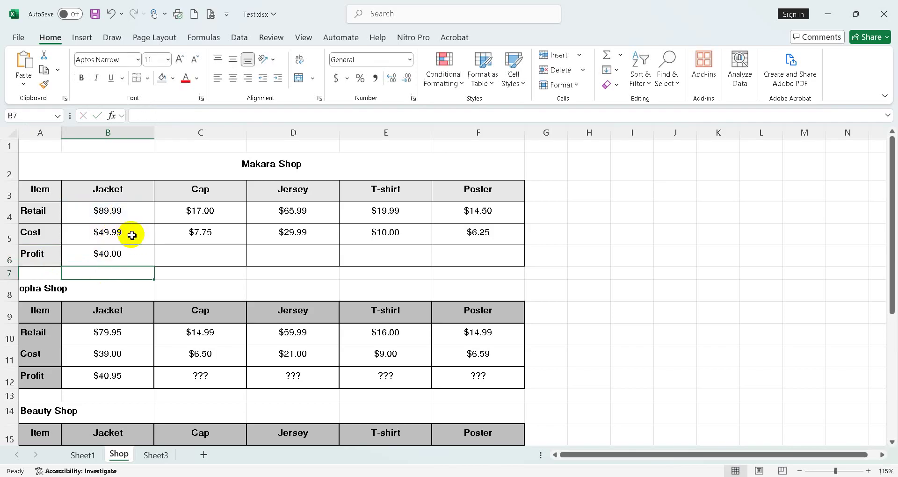
# - Fill the Jacket profit formula from B6 across the Makara Shop Profit row to F6
pyautogui.click(140, 261)
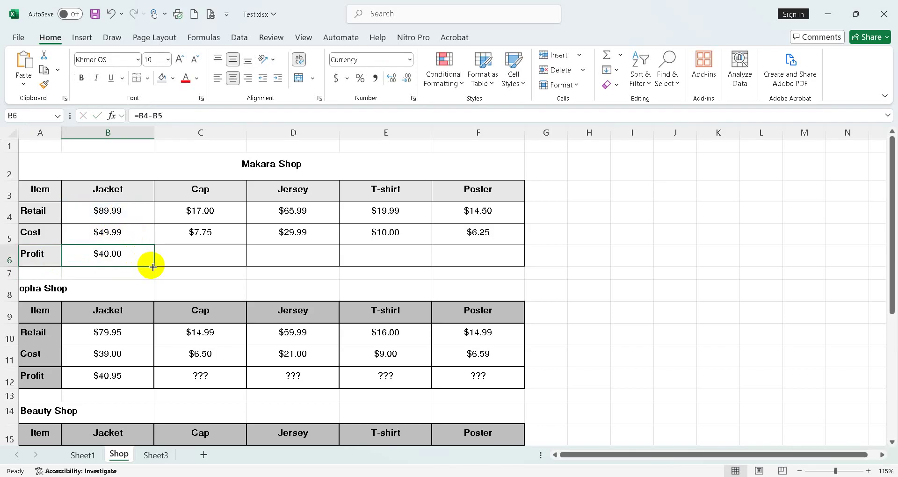
pyautogui.moveTo(155, 267); pyautogui.dragTo(495, 261)
pyautogui.moveTo(120, 254); pyautogui.dragTo(483, 254)
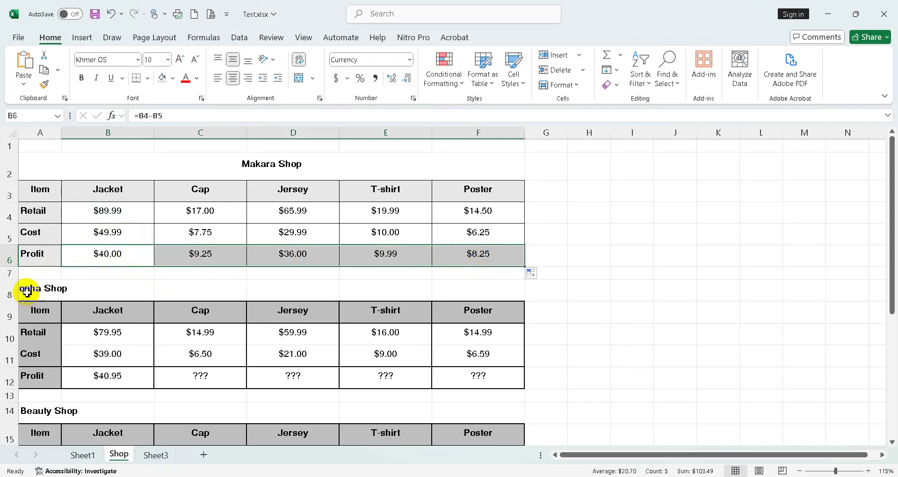
# - Merge and center the Bopha Shop title across A8:F8
pyautogui.moveTo(24, 291); pyautogui.dragTo(478, 290)
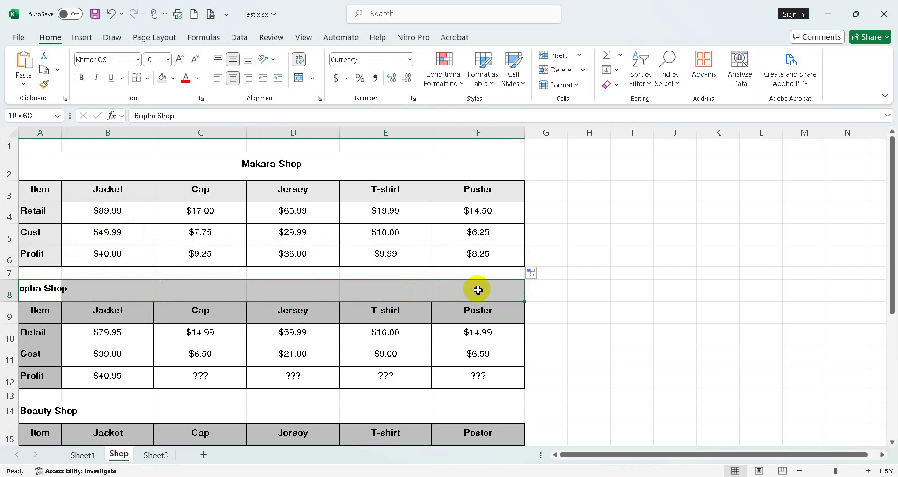
pyautogui.click(299, 77)
pyautogui.click(199, 349)
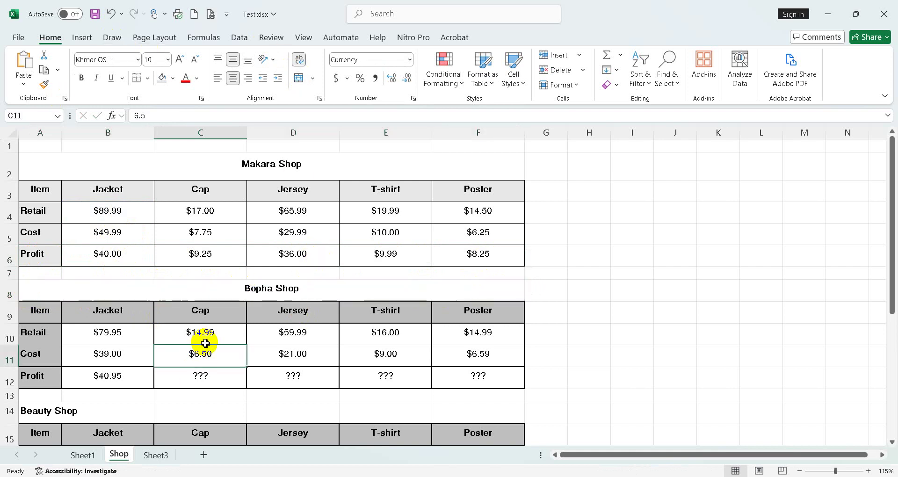
pyautogui.scroll(-2, 205, 343)
pyautogui.click(113, 298)
pyautogui.click(199, 274)
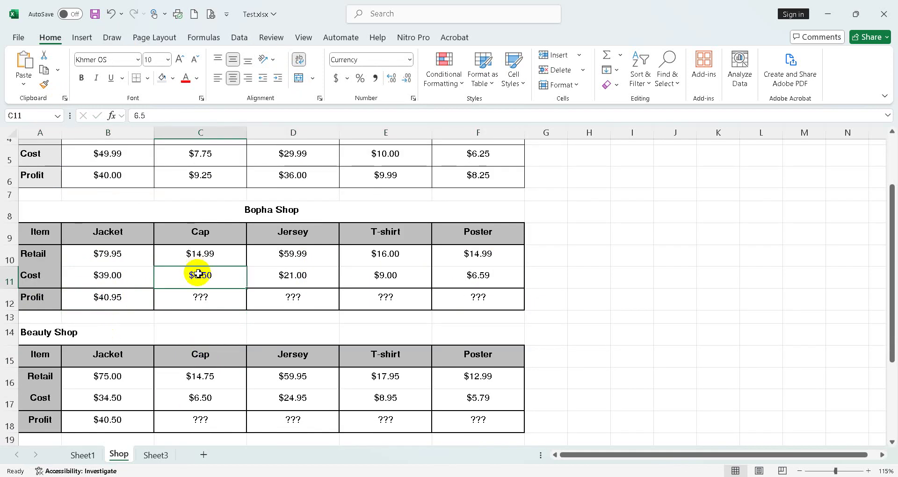
# - Remove the inside borders from the Makara Shop Retail and Cost values in B4:F5, keeping the outline
pyautogui.click(116, 296)
pyautogui.scroll(1, 345, 262)
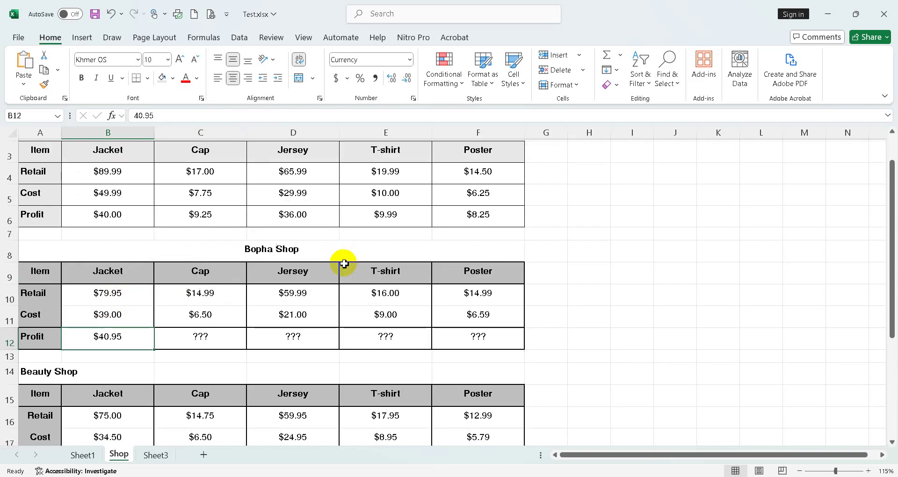
pyautogui.moveTo(80, 174); pyautogui.dragTo(476, 191)
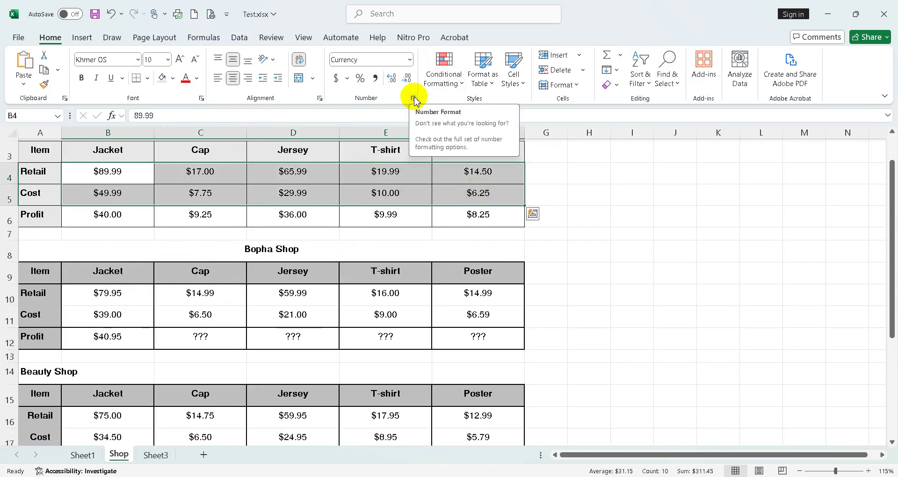
pyautogui.click(413, 99)
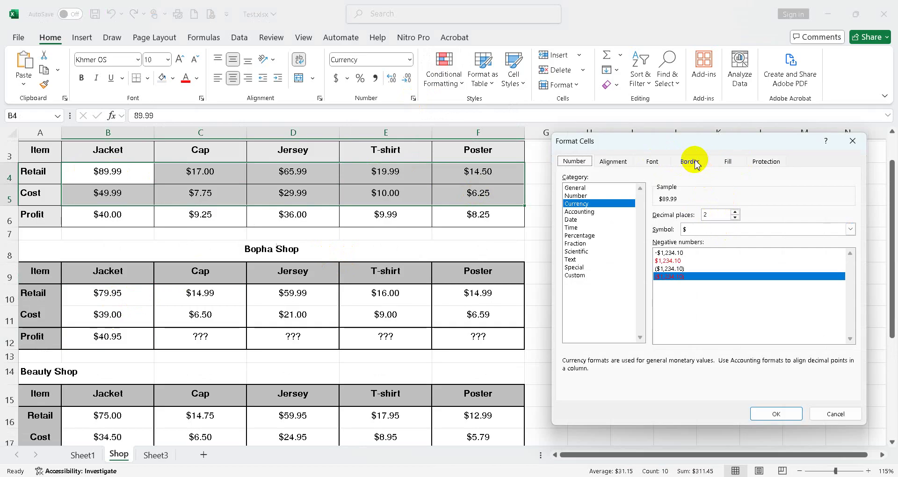
pyautogui.click(696, 162)
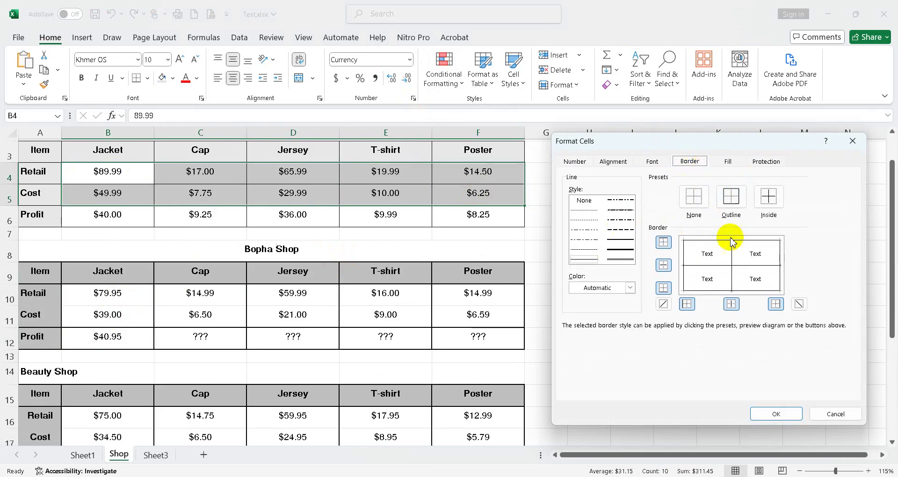
pyautogui.click(734, 256)
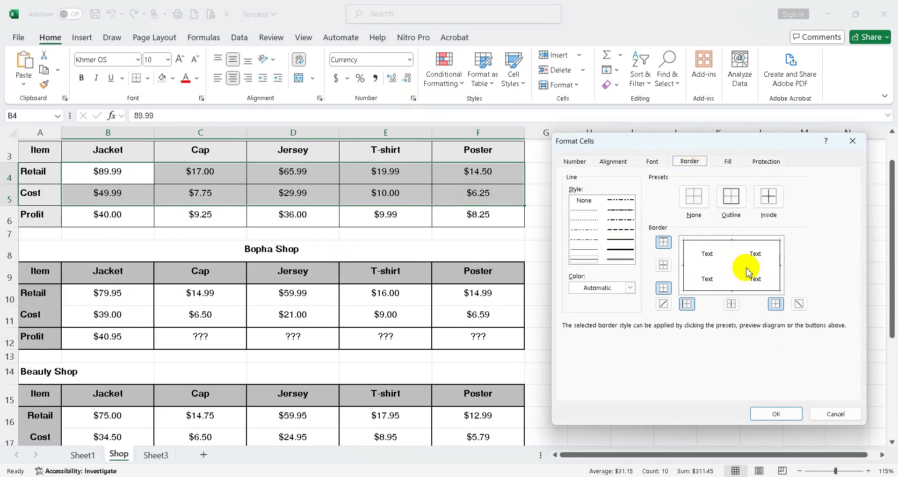
pyautogui.click(776, 414)
pyautogui.click(660, 294)
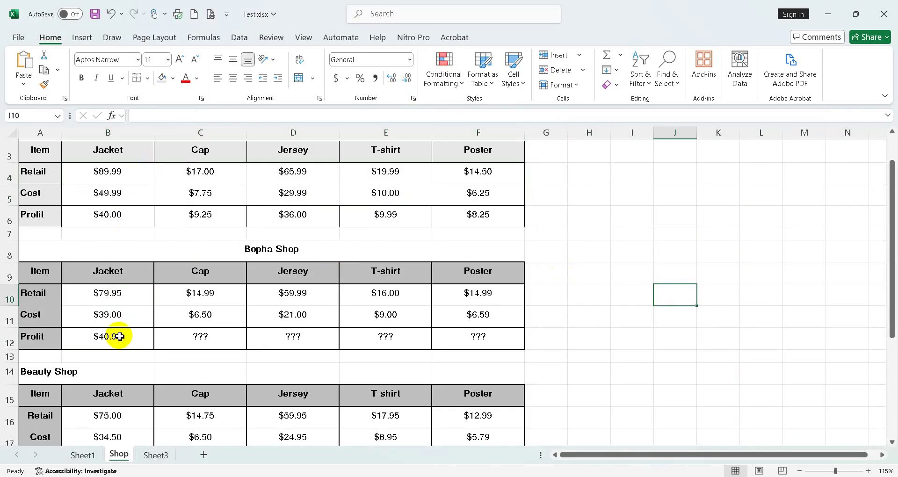
# - Format the Bopha Shop range A9:F12 as a table with headers, using the light blue banded style from the Light group
pyautogui.moveTo(40, 270); pyautogui.dragTo(481, 344)
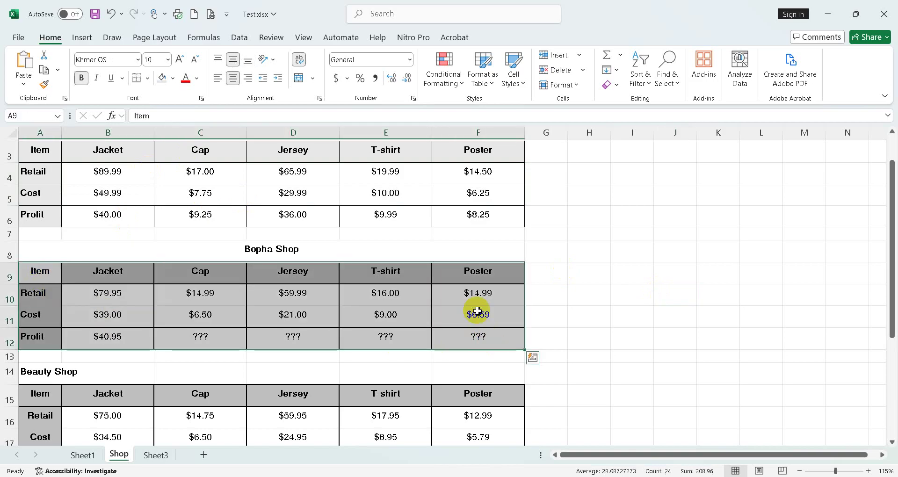
pyautogui.click(486, 82)
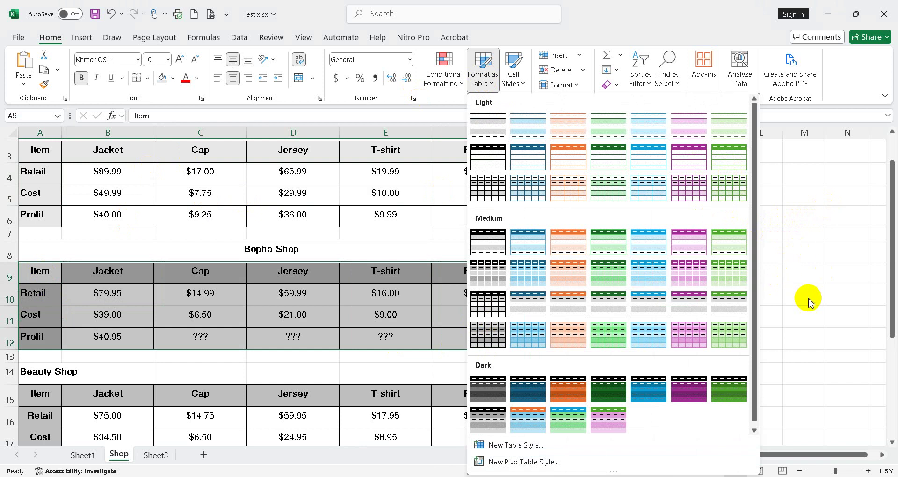
pyautogui.click(492, 86)
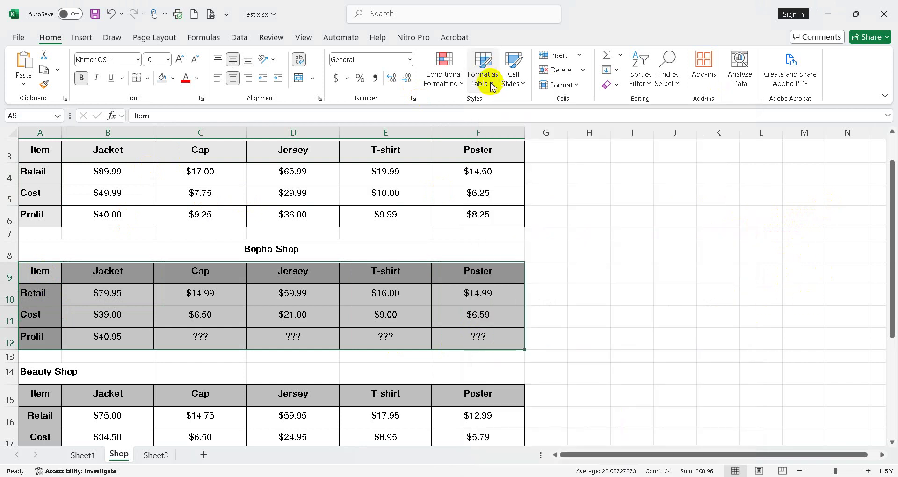
pyautogui.click(494, 88)
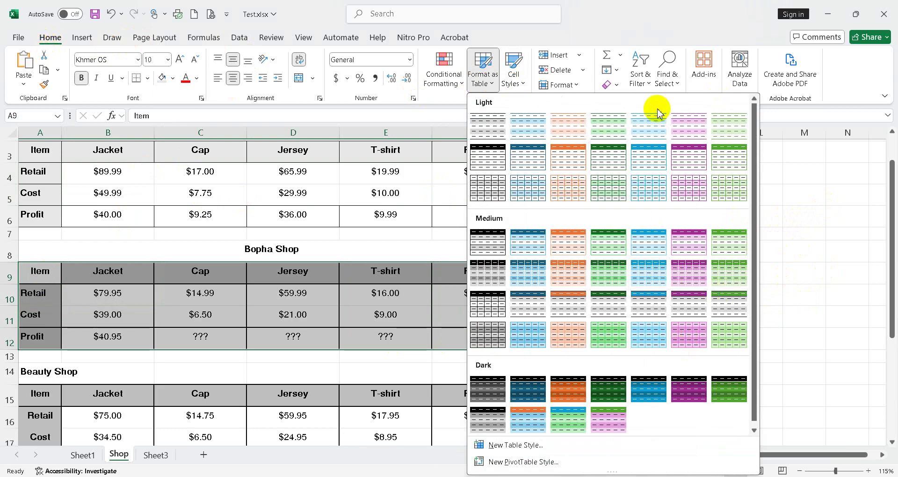
pyautogui.click(642, 130)
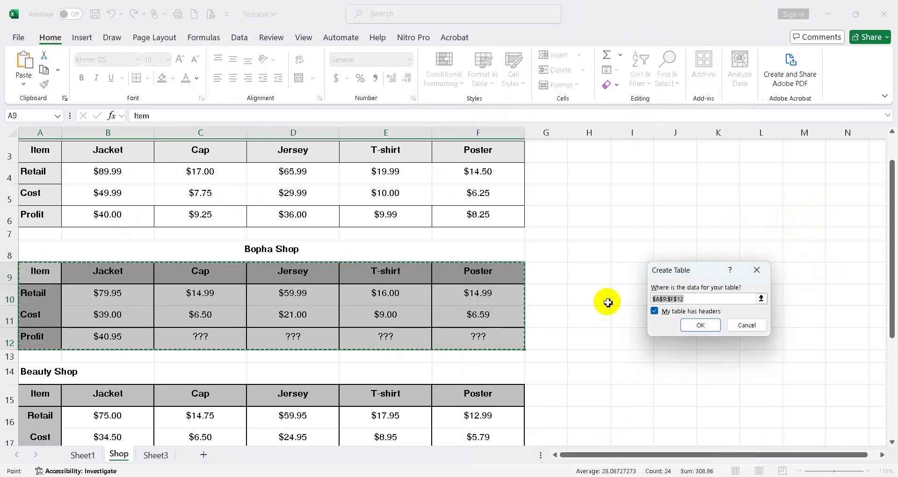
pyautogui.click(704, 326)
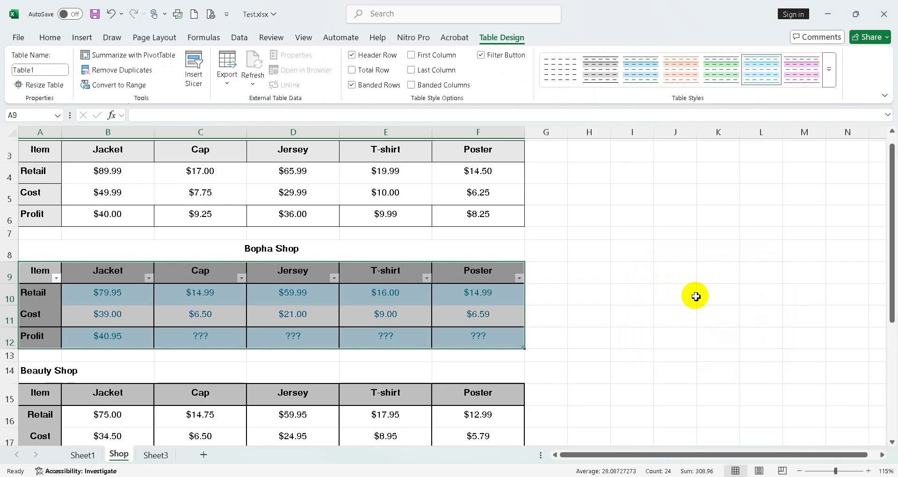
# - Calculate the Bopha Shop Jacket profit in B12 with the formula =B10-B11
pyautogui.click(483, 337)
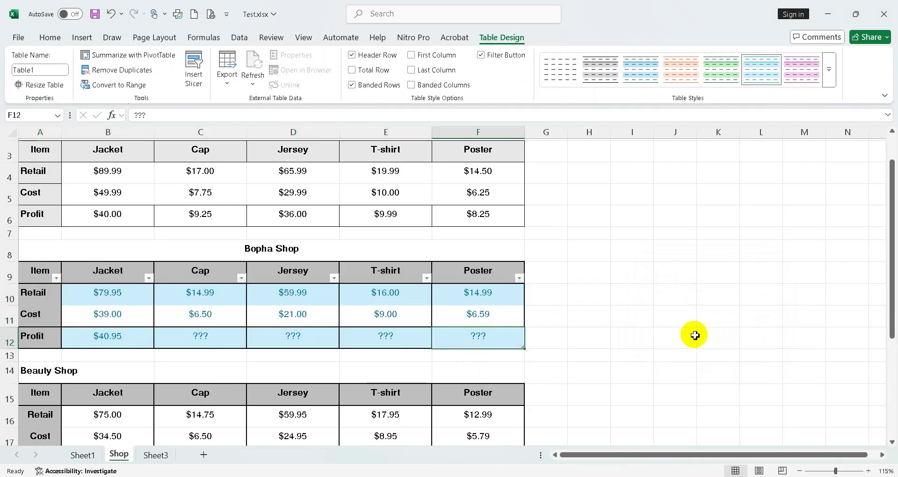
pyautogui.click(226, 341)
pyautogui.click(106, 341)
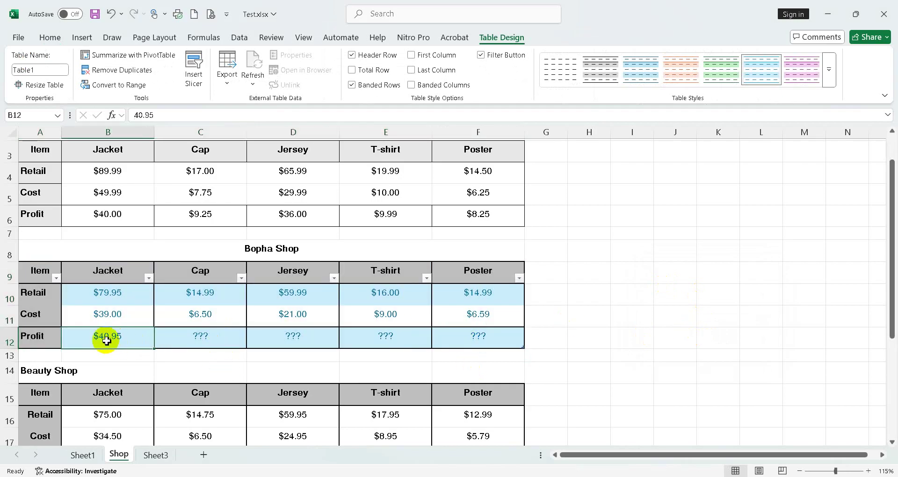
pyautogui.write('=')
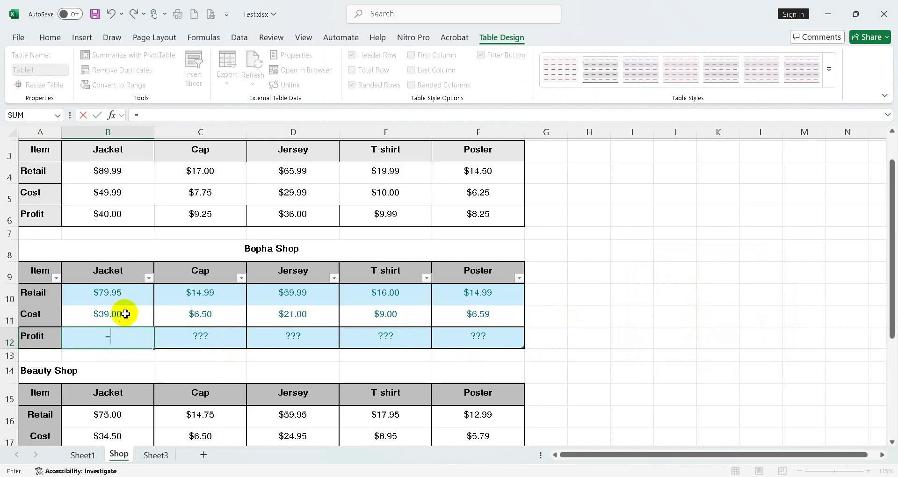
pyautogui.click(128, 292)
pyautogui.write('-')
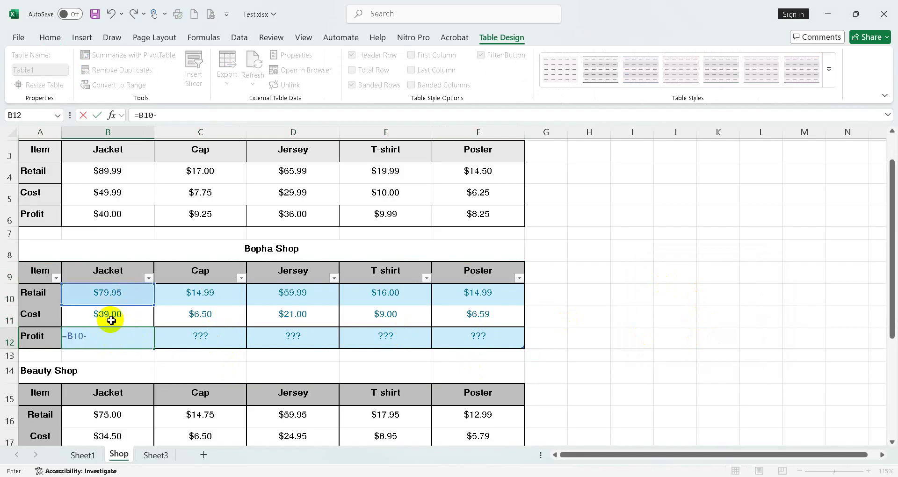
pyautogui.click(122, 317)
pyautogui.press('Return')
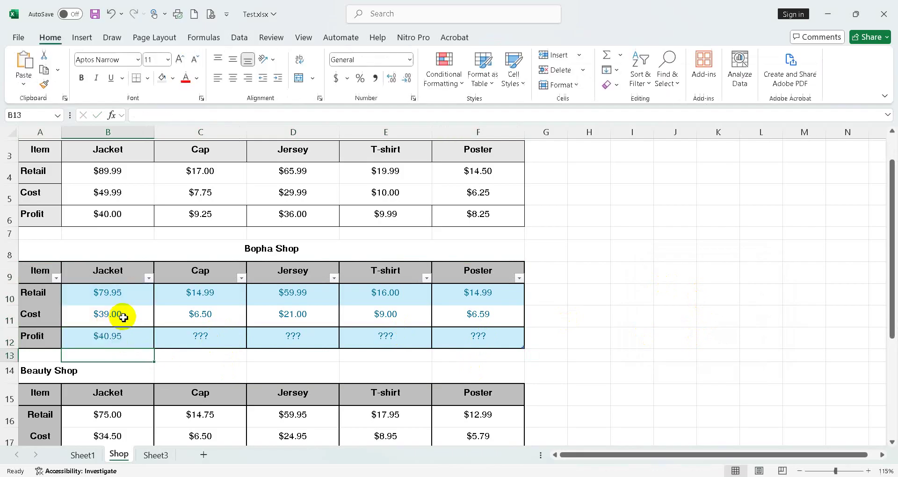
# - Fill the Jacket profit formula from B12 across the Bopha Shop Profit row to F12
pyautogui.click(121, 340)
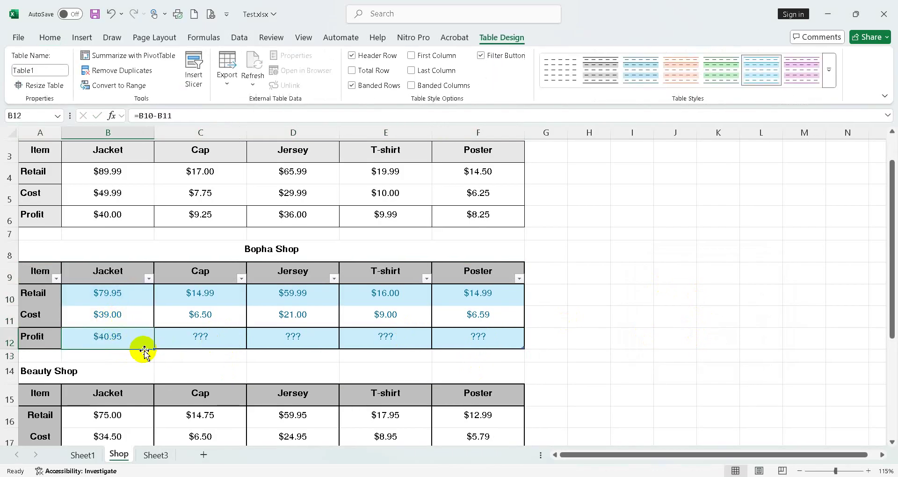
pyautogui.moveTo(155, 351); pyautogui.dragTo(491, 338)
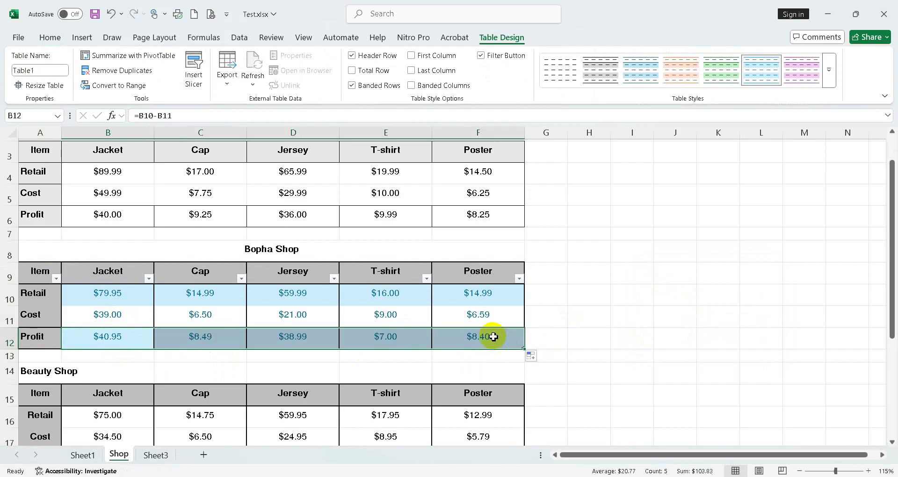
pyautogui.click(491, 338)
pyautogui.moveTo(37, 269); pyautogui.dragTo(484, 341)
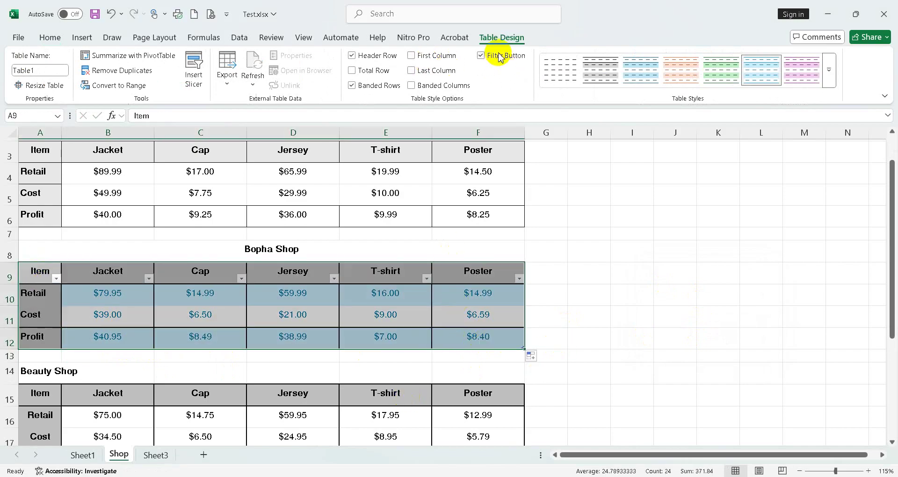
pyautogui.click(830, 75)
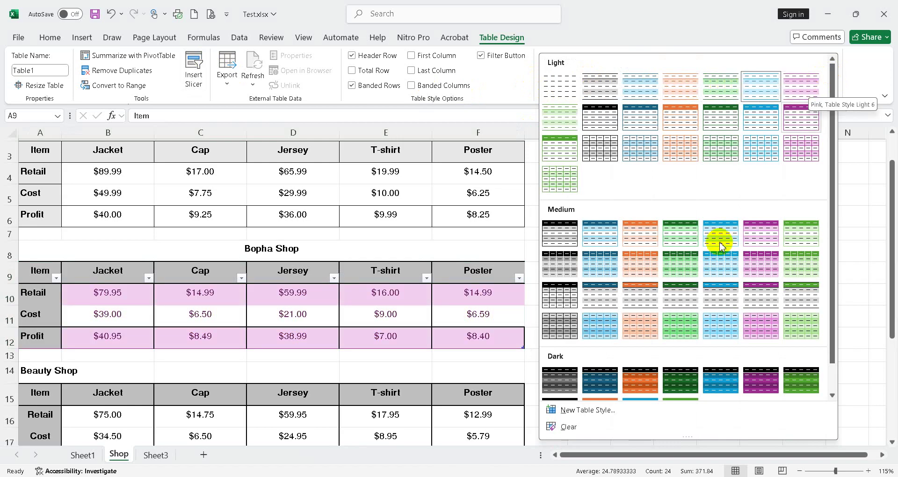
pyautogui.click(239, 314)
pyautogui.click(241, 313)
# - Merge and center the Beauty Shop title across A14:F14
pyautogui.scroll(-2, 252, 319)
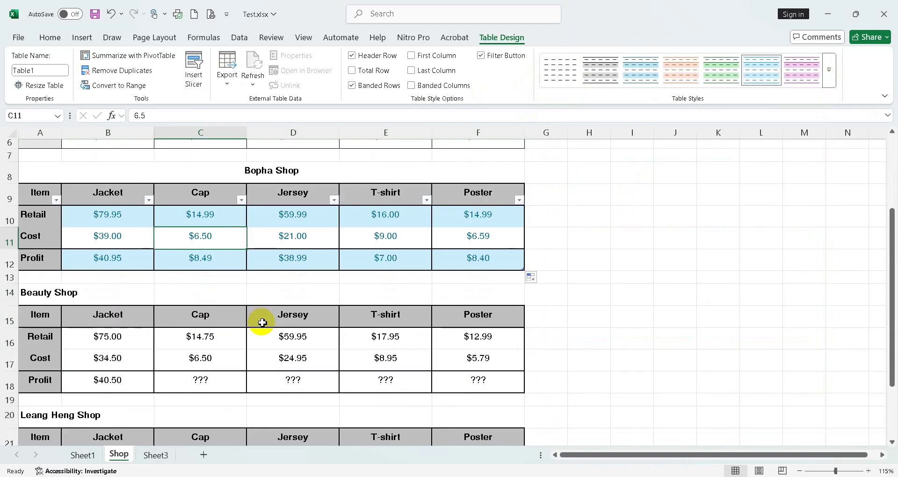
pyautogui.moveTo(21, 297); pyautogui.dragTo(471, 301)
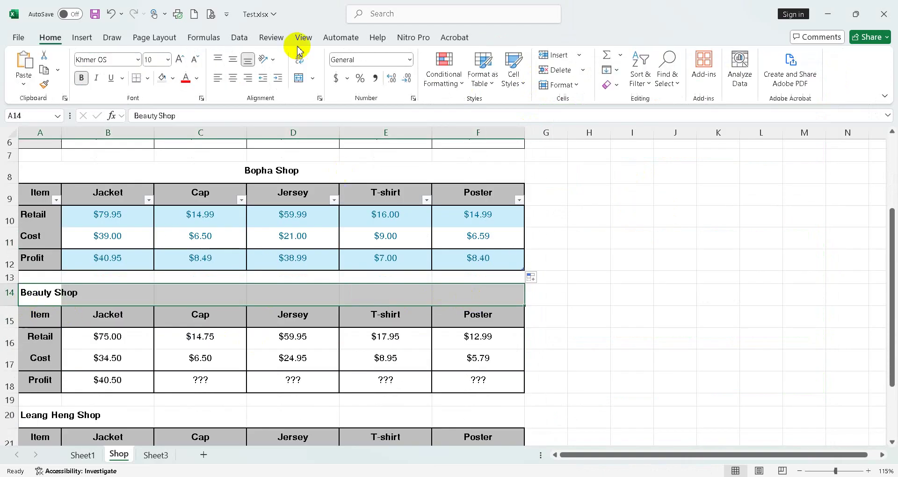
pyautogui.click(299, 78)
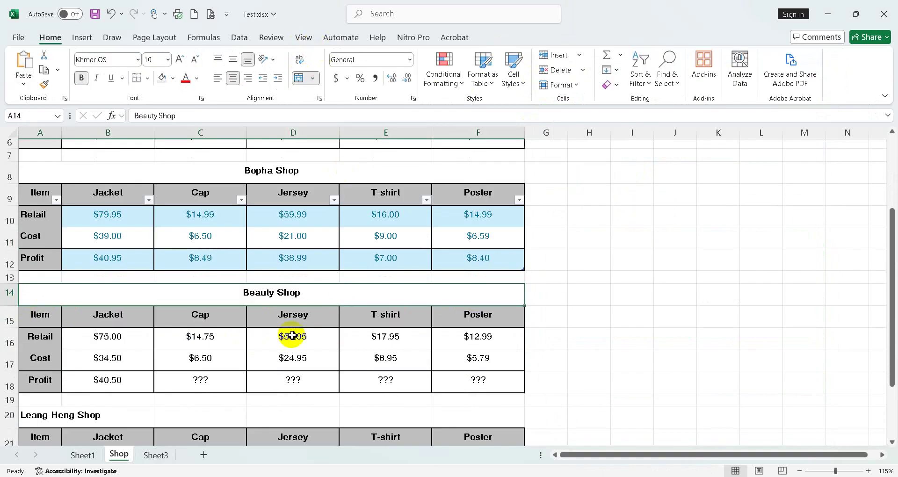
# - Calculate the Beauty Shop Jacket profit in B18 with the formula =B16-B17
pyautogui.click(124, 383)
pyautogui.write('=')
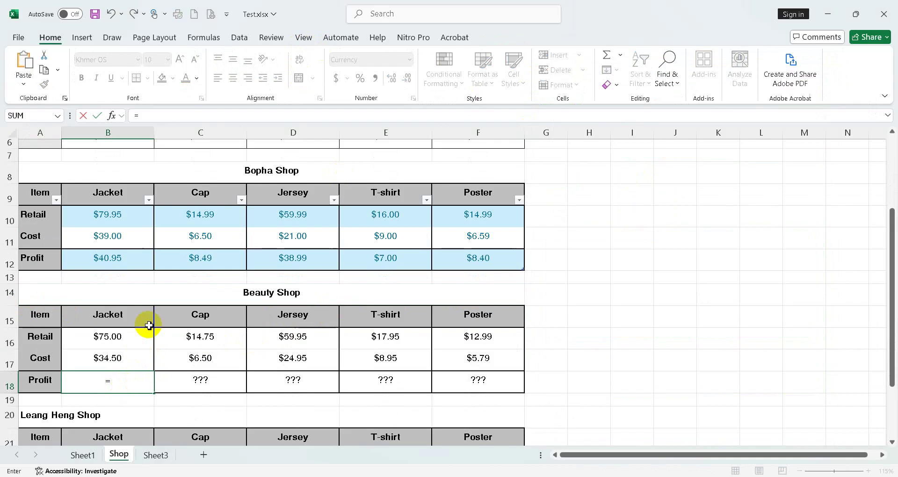
pyautogui.click(144, 343)
pyautogui.write('-')
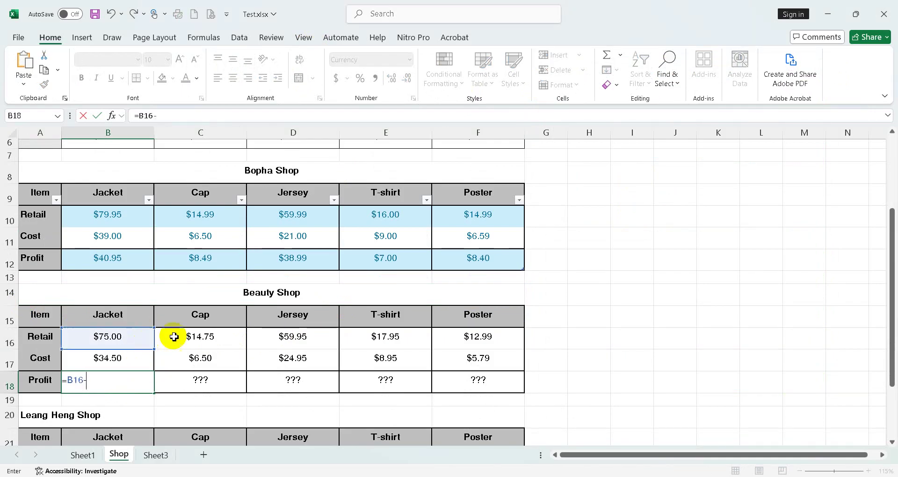
pyautogui.click(145, 356)
pyautogui.press('Return')
# - Fill the Jacket profit formula from B18 across the Beauty Shop Profit row to F18
pyautogui.scroll(-2, 155, 341)
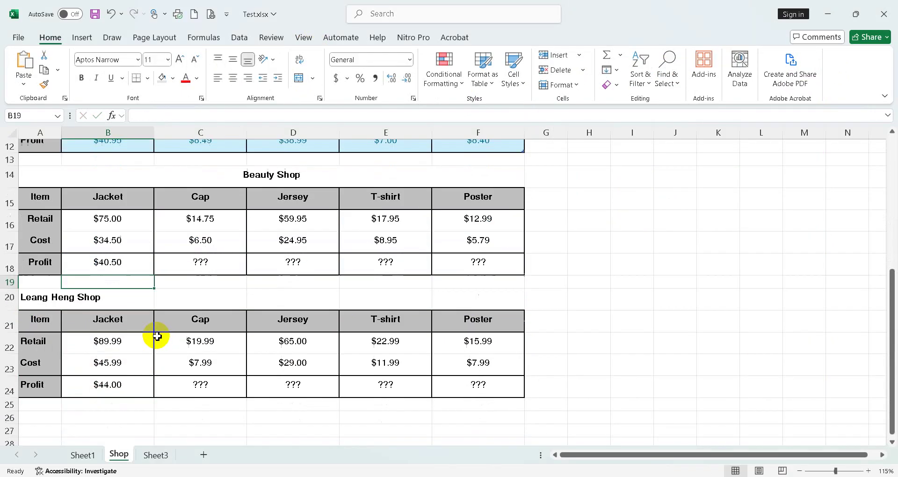
pyautogui.click(149, 274)
pyautogui.moveTo(154, 277); pyautogui.dragTo(496, 272)
# - Merge and center the Leang Heng Shop title across A20:F20
pyautogui.click(123, 388)
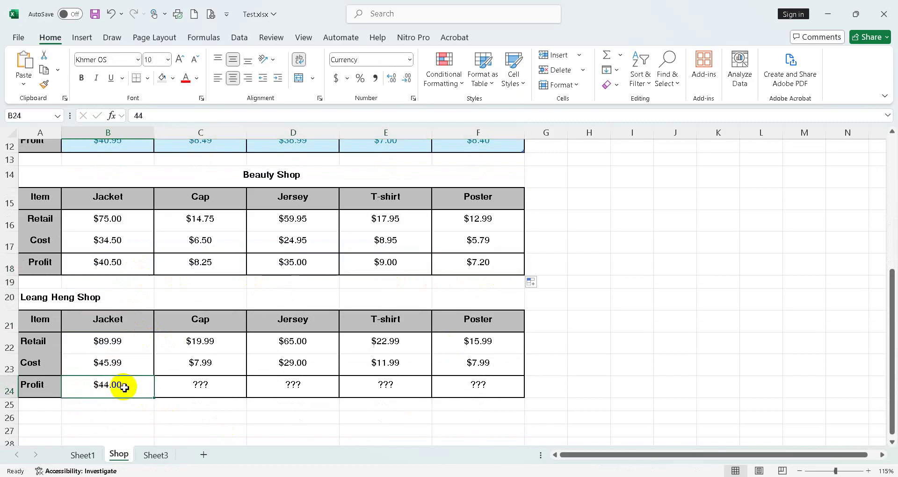
pyautogui.moveTo(34, 295); pyautogui.dragTo(482, 300)
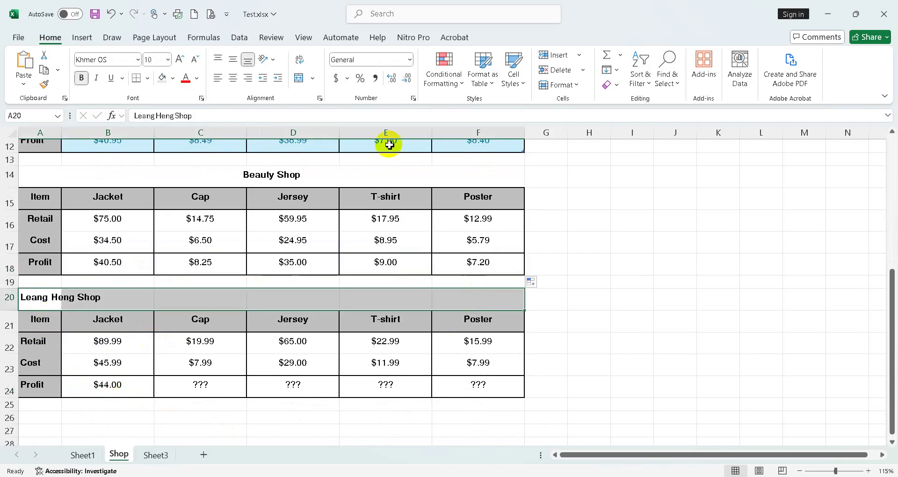
pyautogui.click(302, 79)
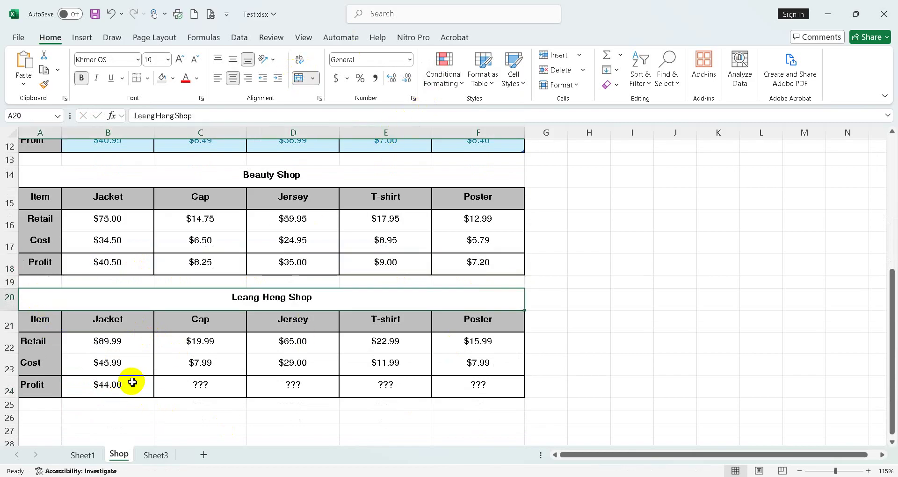
# - Calculate the Leang Heng Shop Jacket profit in B24 with =B22-B23 and fill the formula across the Profit row to F24
pyautogui.click(112, 392)
pyautogui.write('=')
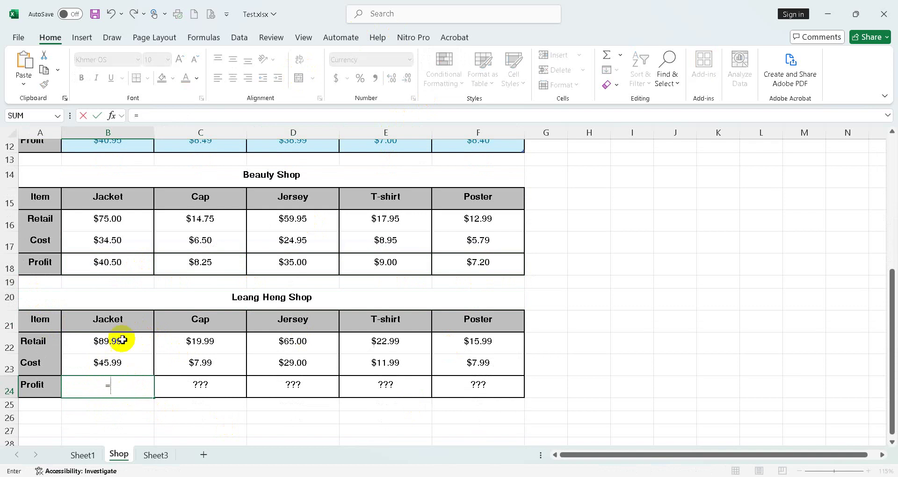
pyautogui.click(134, 342)
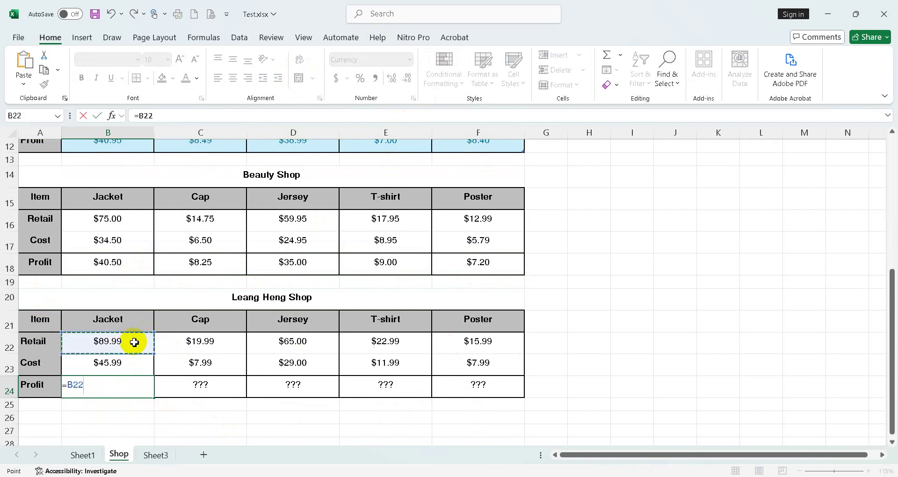
pyautogui.write('-')
pyautogui.click(145, 366)
pyautogui.press('Return')
pyautogui.click(144, 381)
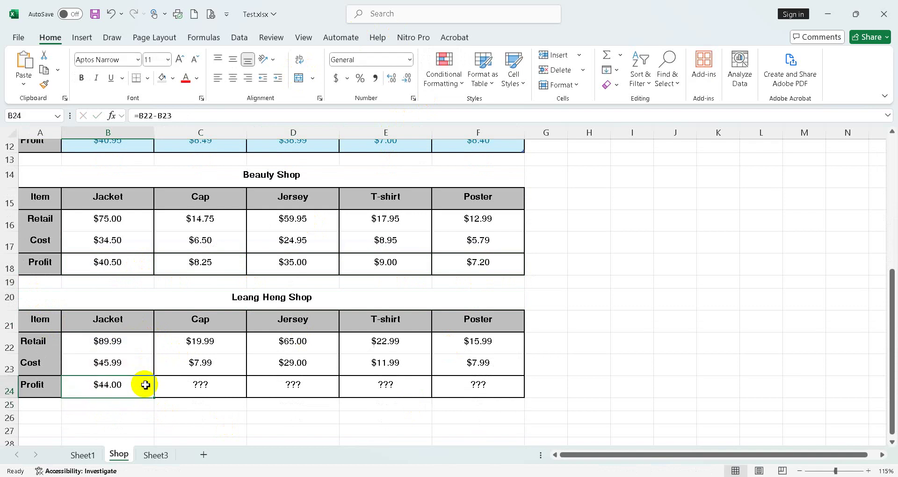
pyautogui.moveTo(155, 397); pyautogui.dragTo(501, 381)
pyautogui.scroll(1, 453, 304)
pyautogui.scroll(1, 449, 280)
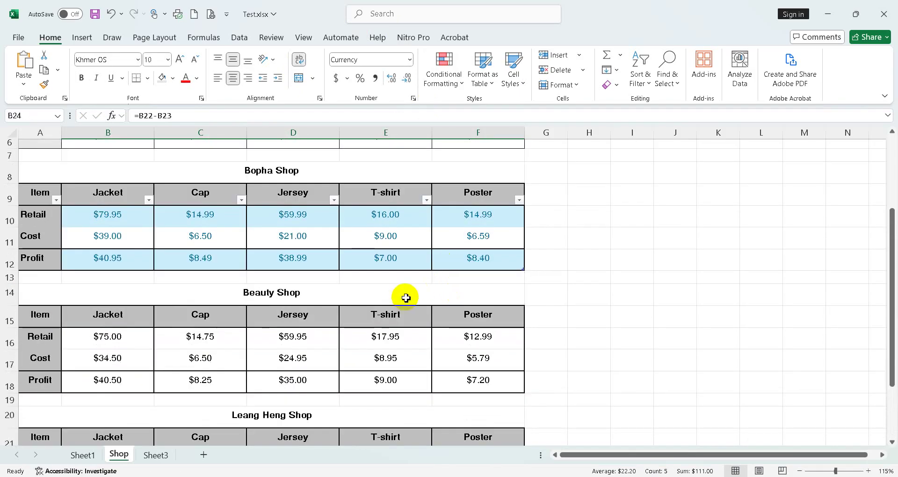
pyautogui.scroll(2, 405, 296)
pyautogui.scroll(-7, 386, 269)
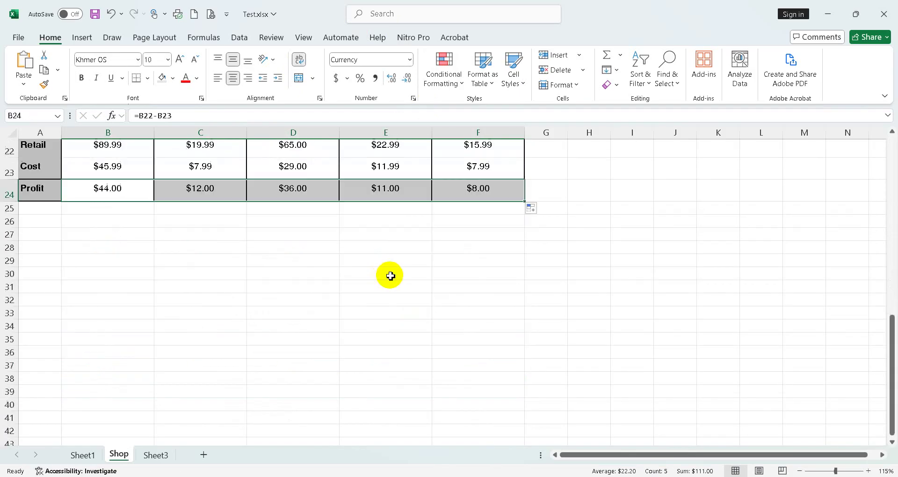
# - Apply a thin solid outline border around the Leang Heng Shop table in A21:F24
pyautogui.scroll(2, 389, 275)
pyautogui.click(243, 281)
pyautogui.moveTo(40, 235); pyautogui.dragTo(487, 309)
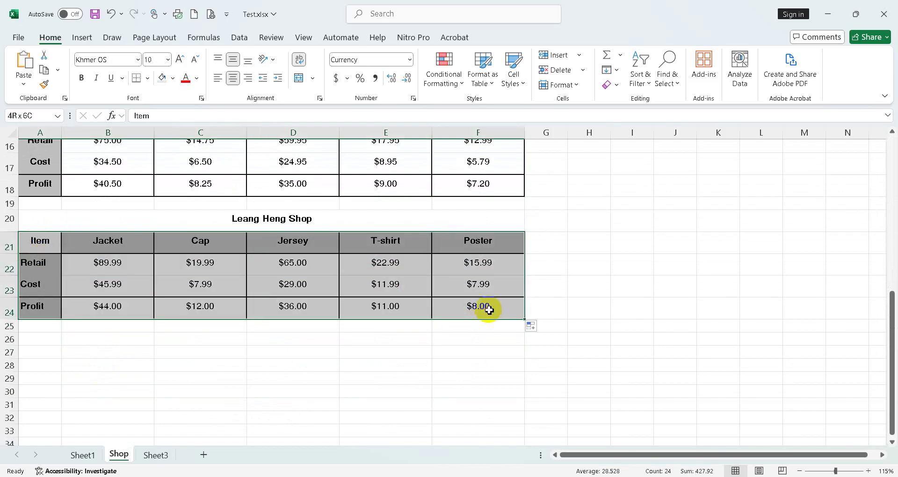
pyautogui.click(414, 98)
pyautogui.click(690, 162)
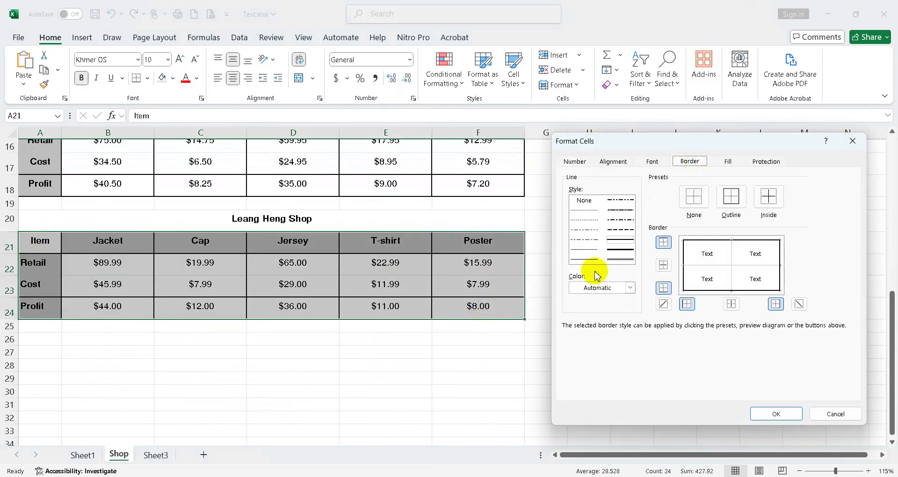
pyautogui.click(730, 199)
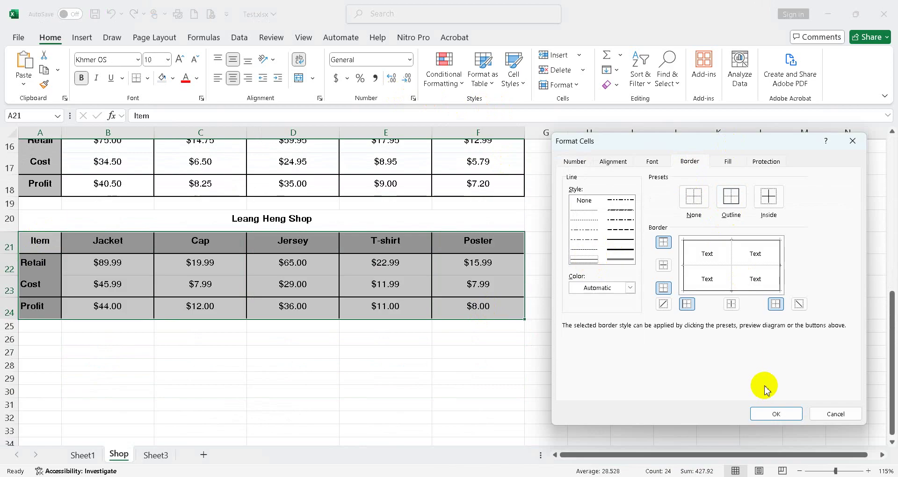
pyautogui.click(778, 413)
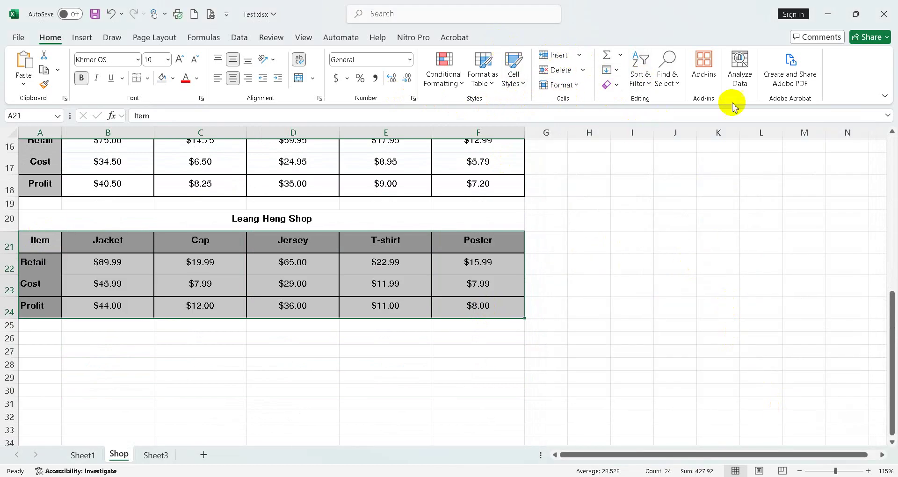
# - Format A21:F24 as a table with headers, using a Light table style
pyautogui.click(492, 85)
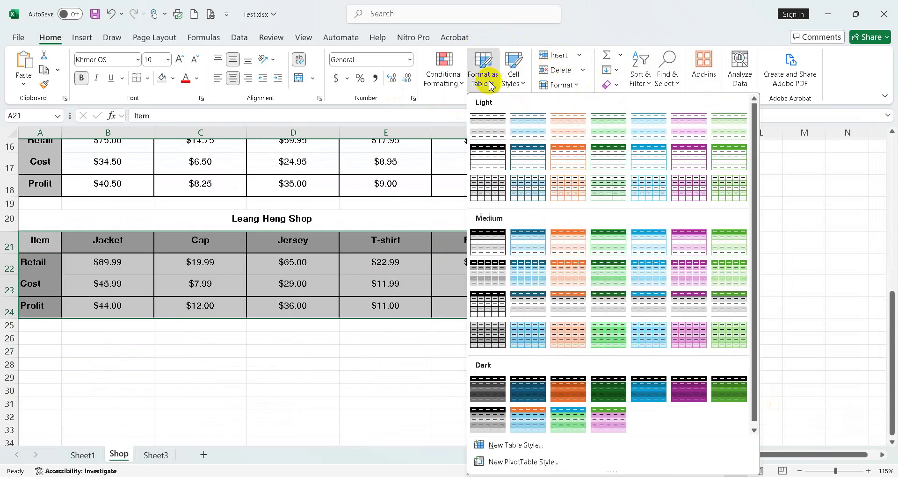
pyautogui.click(657, 162)
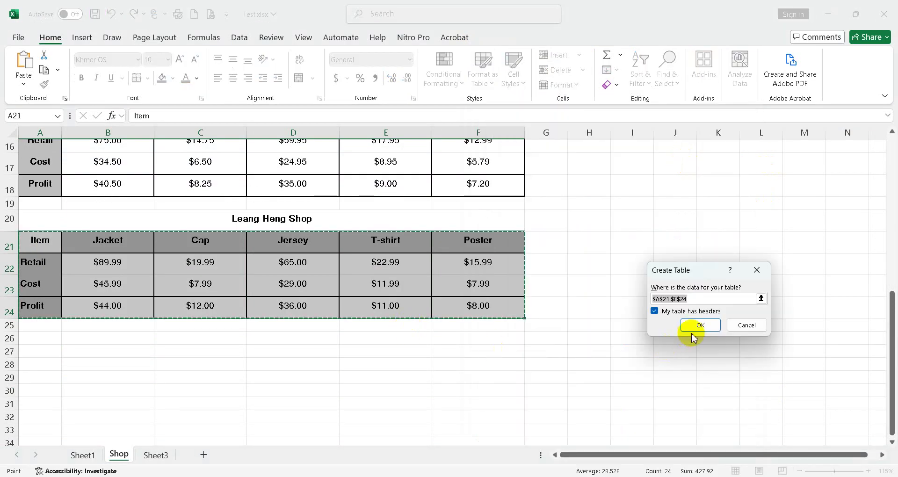
pyautogui.click(701, 326)
pyautogui.click(559, 364)
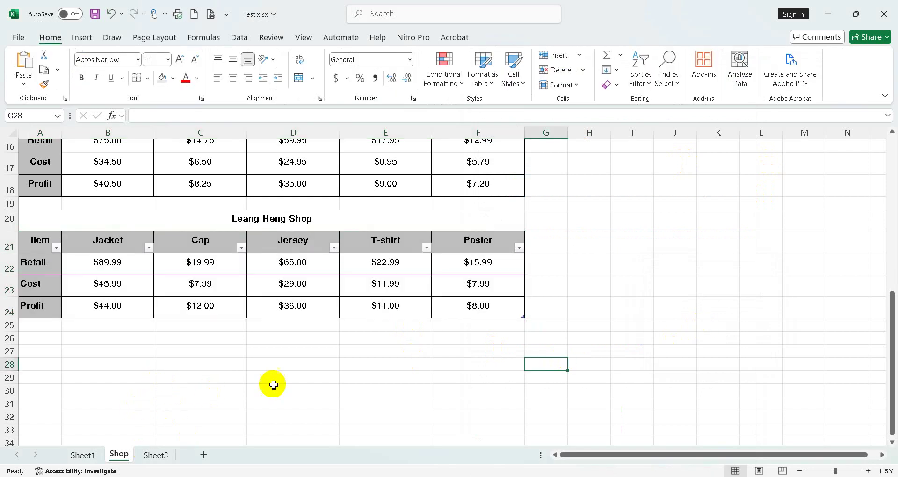
# - Check the Jersey column's filter options in the Leang Heng Shop table, keeping all values selected
pyautogui.scroll(1, 362, 323)
pyautogui.click(334, 287)
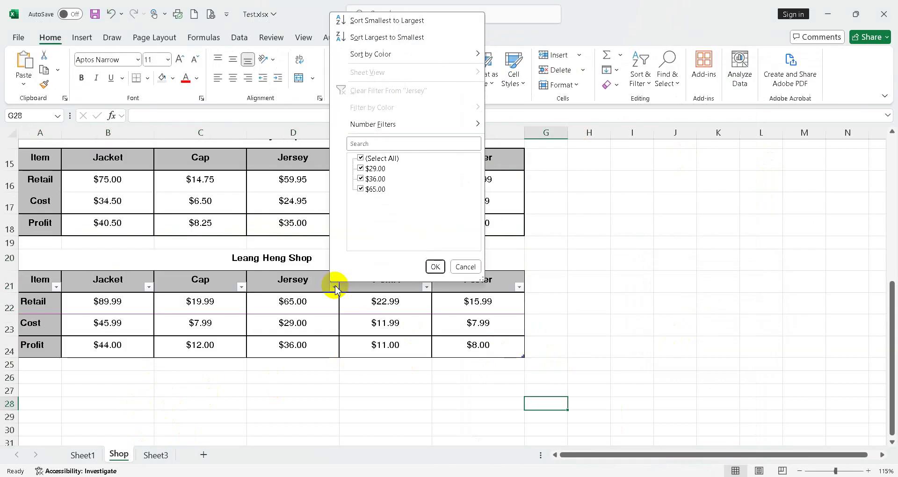
pyautogui.click(435, 266)
pyautogui.scroll(-3, 346, 379)
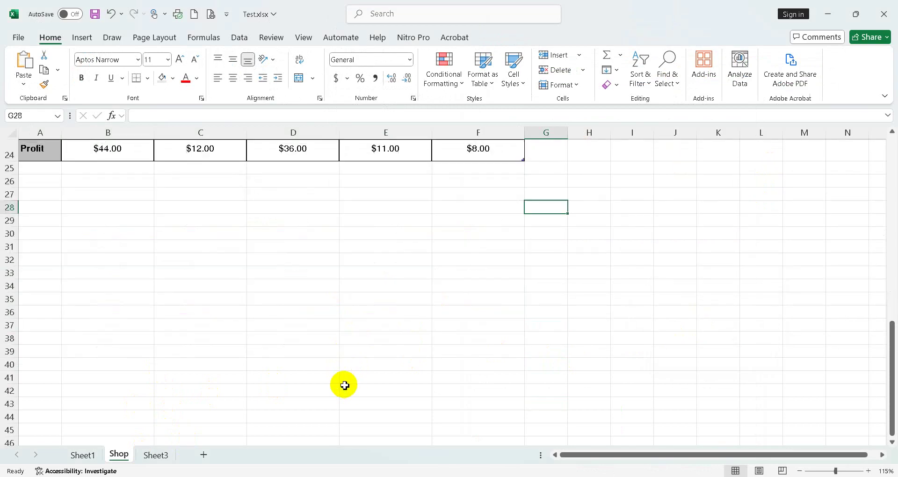
pyautogui.scroll(3, 345, 385)
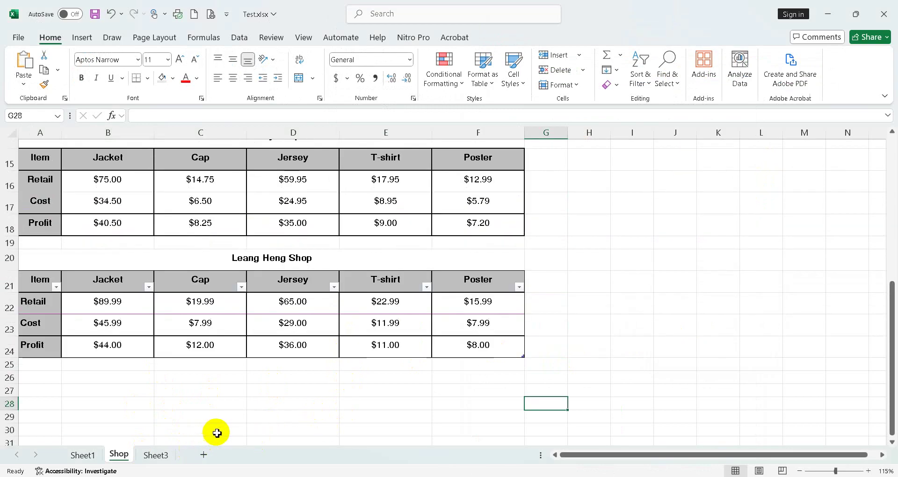
# - Switch to Sheet3 and look over the AEU's March Test Scores table
pyautogui.click(154, 455)
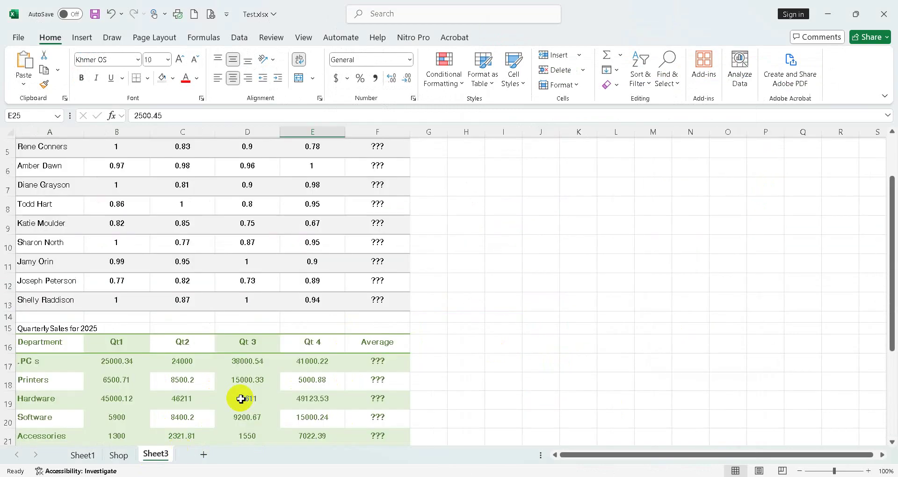
pyautogui.scroll(2, 399, 220)
pyautogui.click(135, 182)
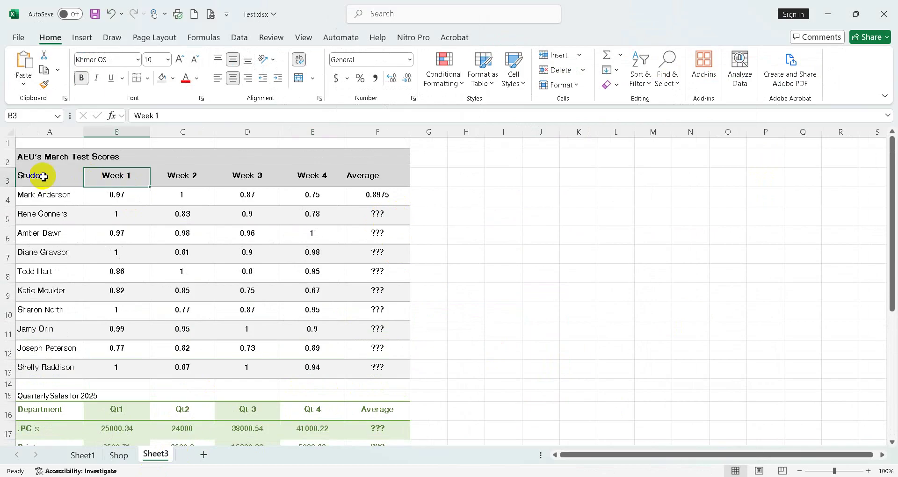
pyautogui.moveTo(34, 157); pyautogui.dragTo(333, 364)
pyautogui.click(399, 226)
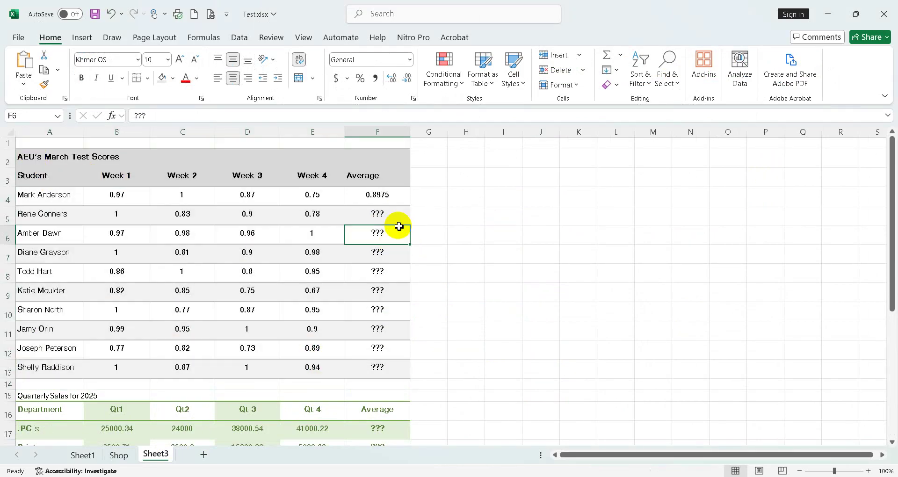
# - Calculate the first student's average test score in F4 with the formula =AVERAGE(B4:E4)
pyautogui.click(397, 200)
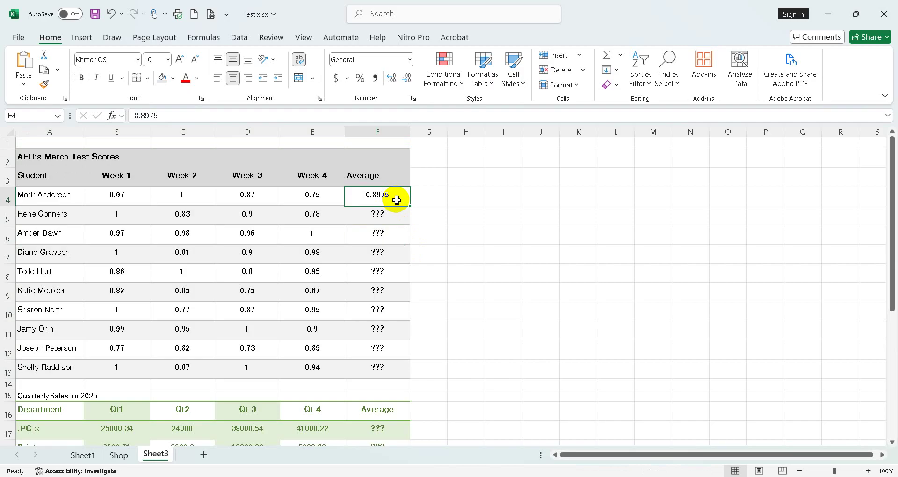
pyautogui.write('=')
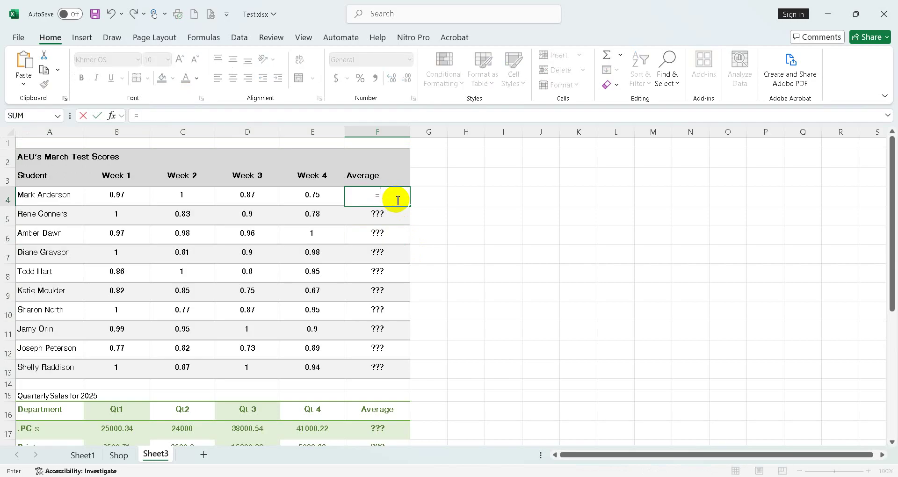
pyautogui.write('ave')
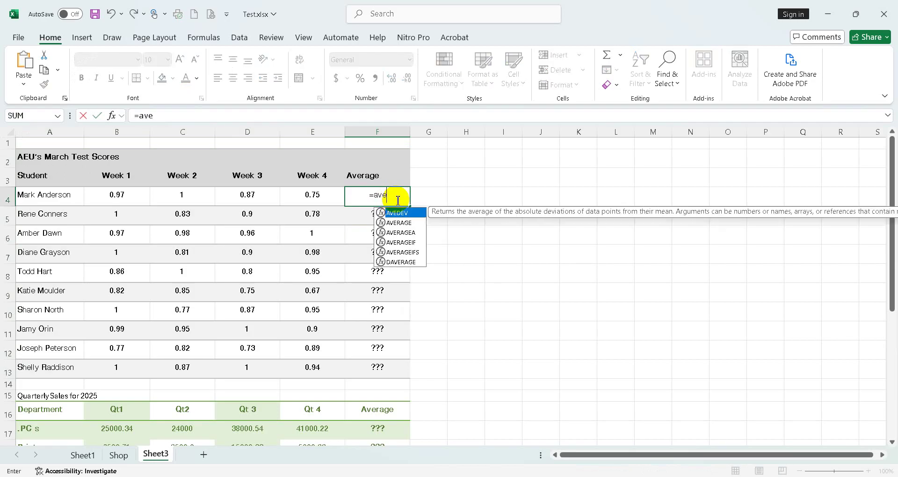
pyautogui.press('Down')
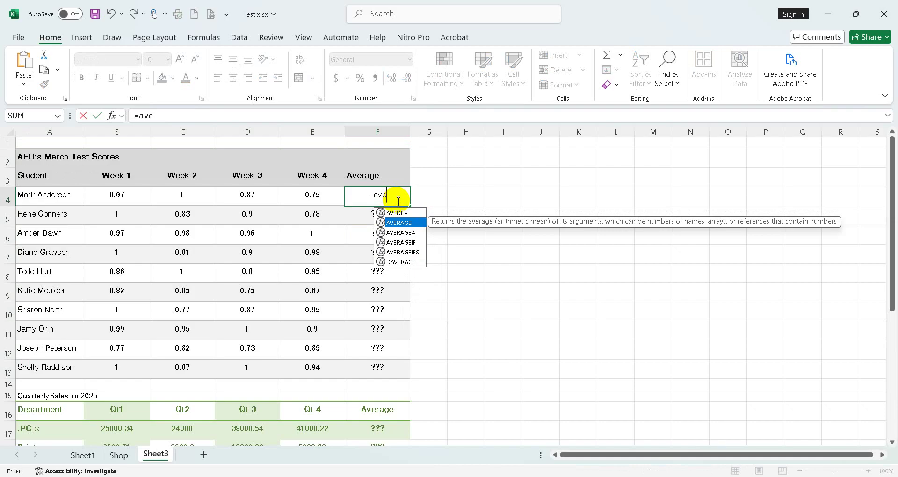
pyautogui.hotkey('shift', 'Return')
pyautogui.doubleClick(397, 201)
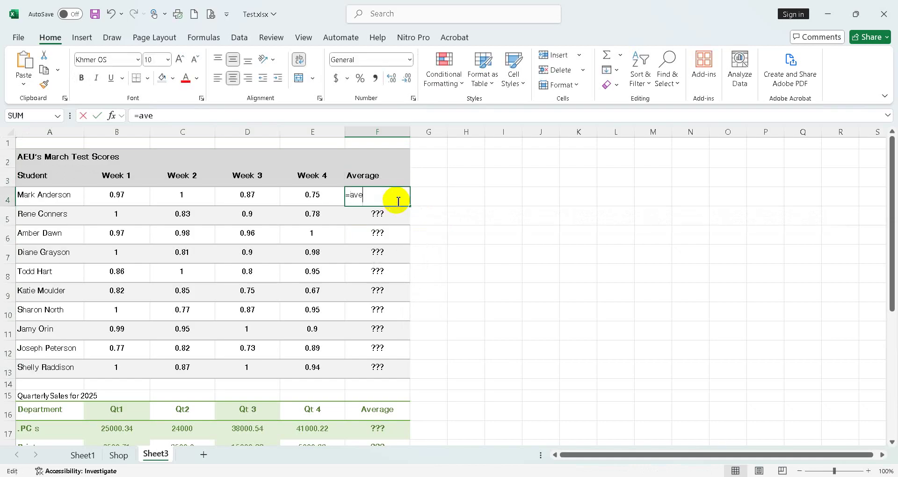
pyautogui.write('g')
pyautogui.press('BackSpace')
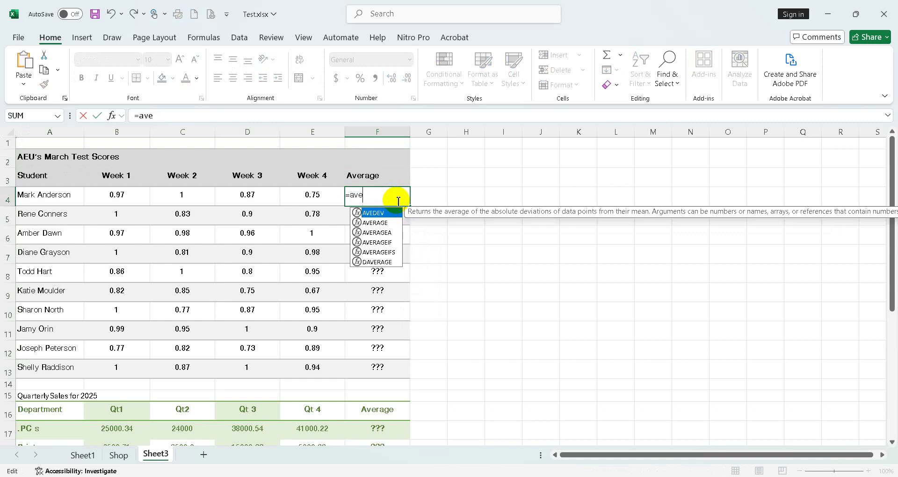
pyautogui.write('ra')
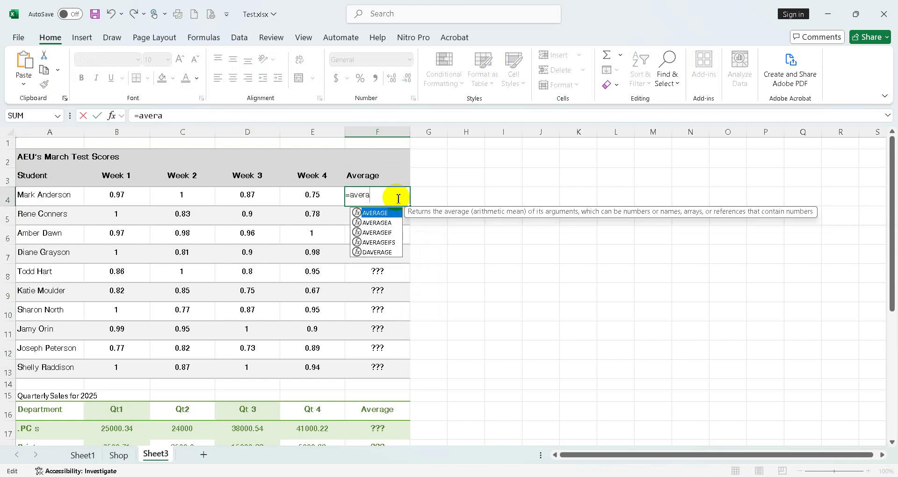
pyautogui.write('ge')
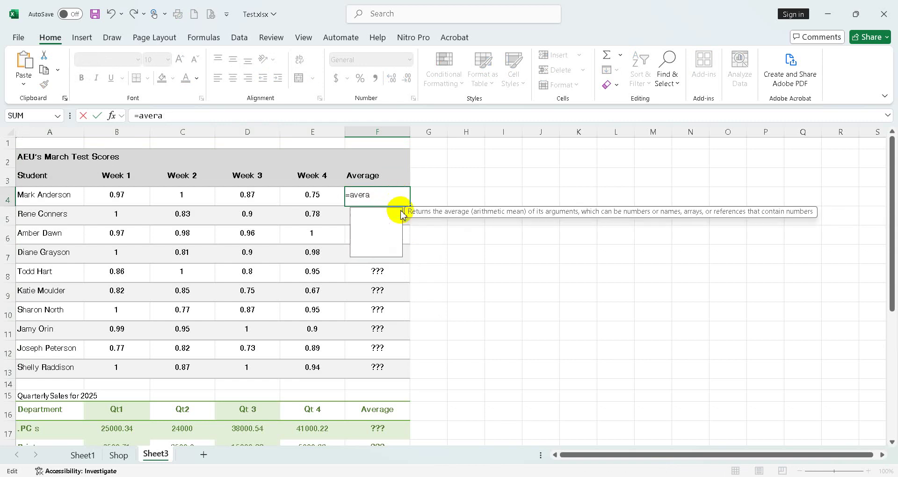
pyautogui.write('(')
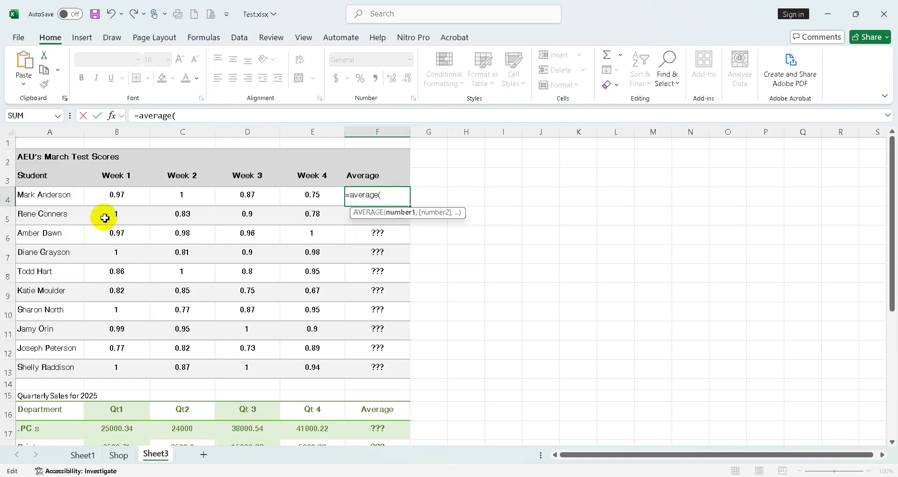
pyautogui.moveTo(108, 199); pyautogui.dragTo(312, 194)
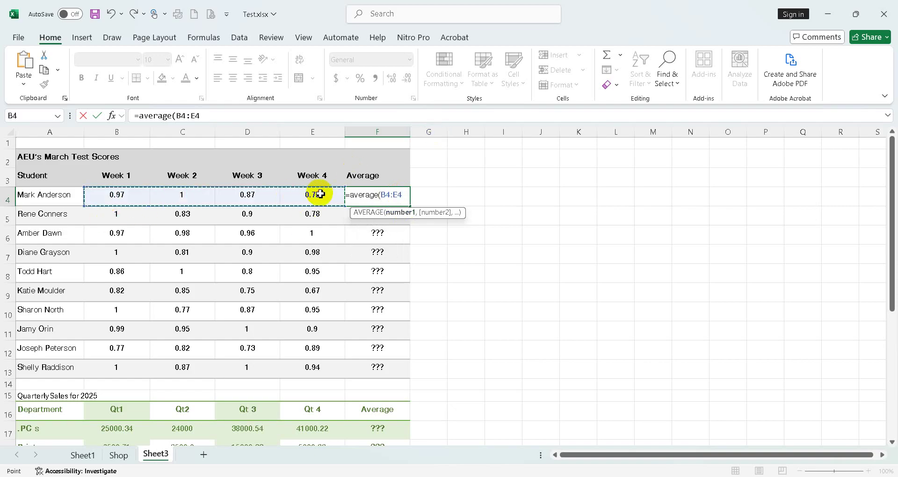
pyautogui.press('Return')
# - Fill the average formula from F4 down the test scores' Average column to F13
pyautogui.click(395, 201)
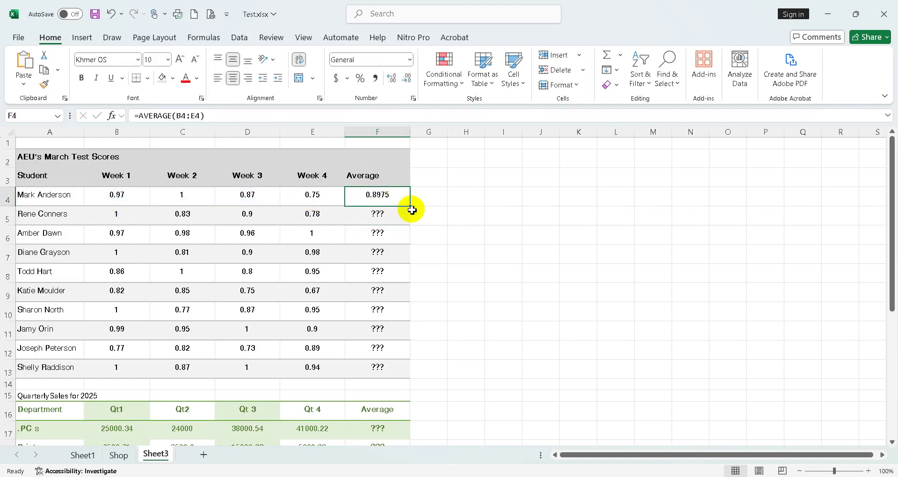
pyautogui.moveTo(411, 208); pyautogui.dragTo(413, 350)
pyautogui.click(388, 195)
pyautogui.moveTo(411, 205); pyautogui.dragTo(405, 370)
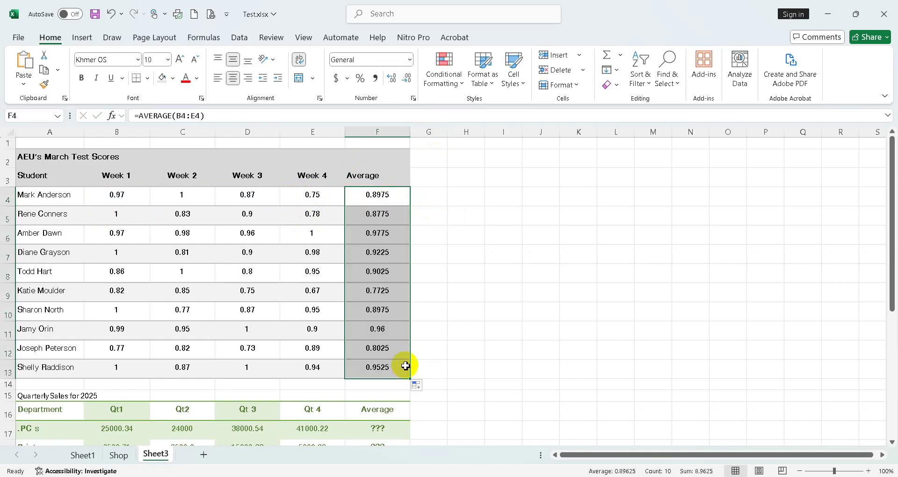
# - Copy the shaded row formatting from E5 to the average cell F5 with Format Painter
pyautogui.click(387, 312)
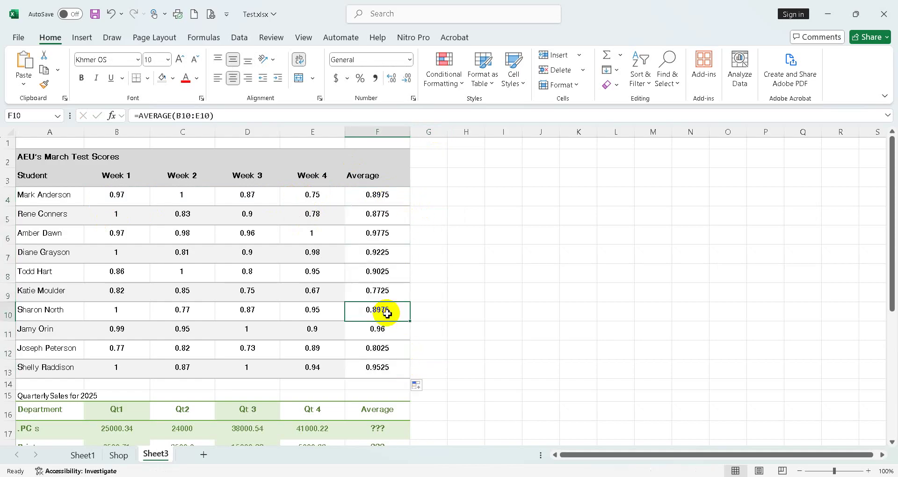
pyautogui.click(385, 223)
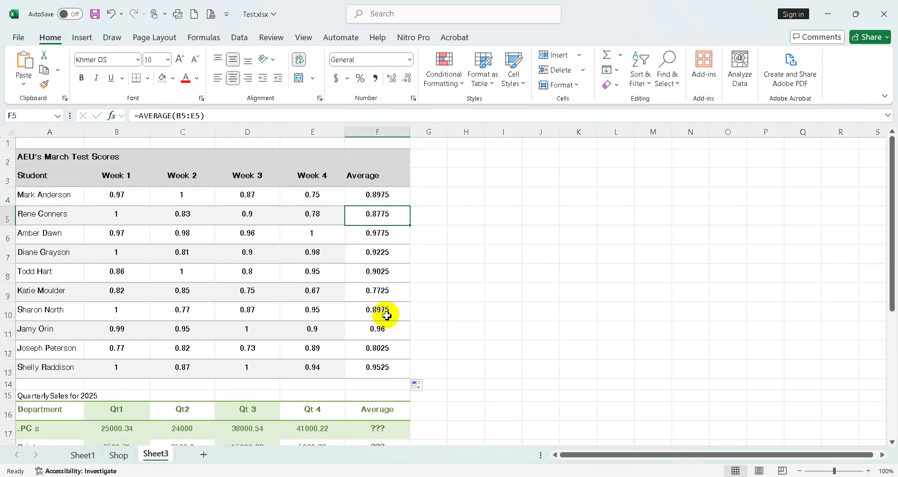
pyautogui.click(311, 215)
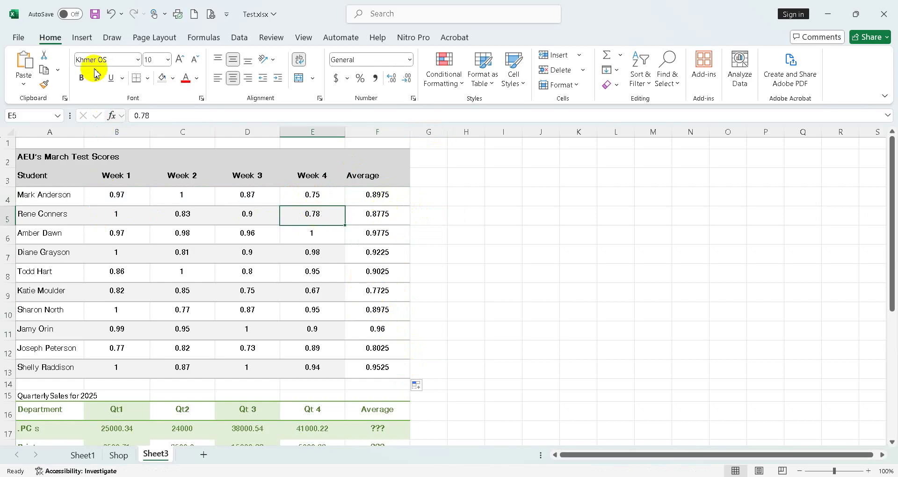
pyautogui.click(45, 87)
pyautogui.click(393, 220)
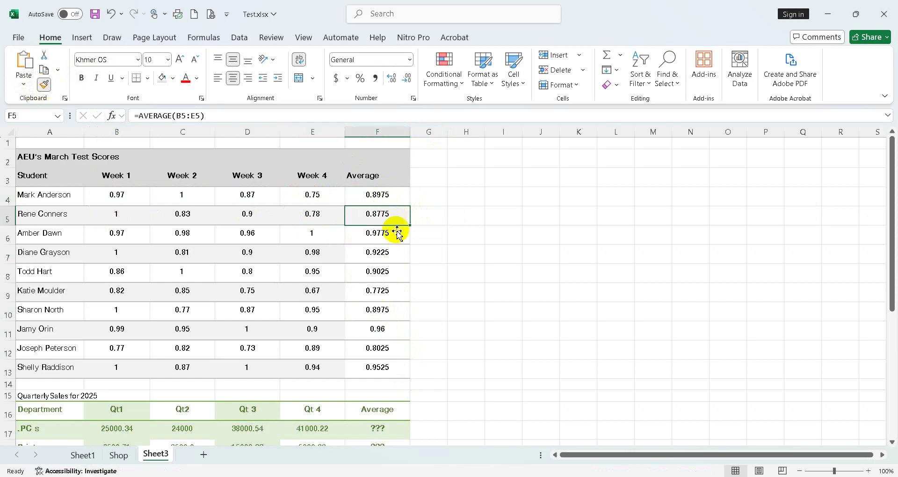
# - Copy the formatting of F5 to the alternate average cells F7, F9, F11 and F13
pyautogui.doubleClick(45, 87)
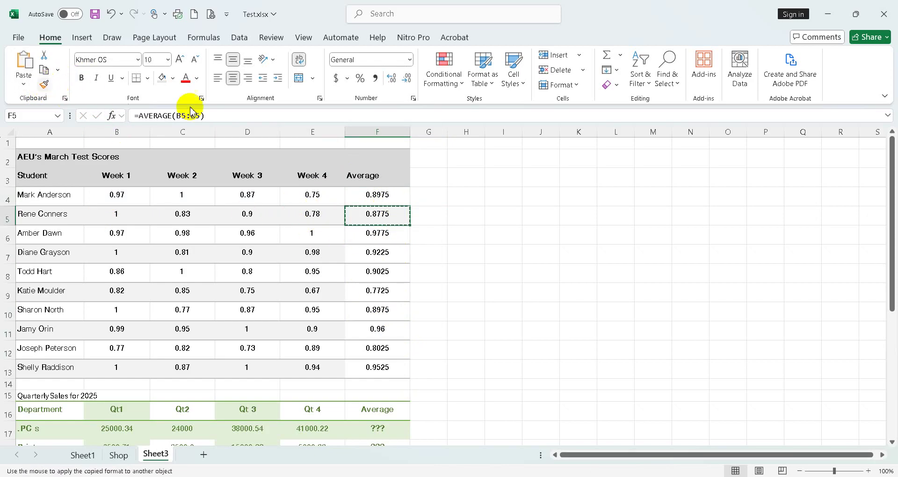
pyautogui.click(388, 256)
pyautogui.click(390, 294)
pyautogui.click(395, 330)
pyautogui.click(391, 370)
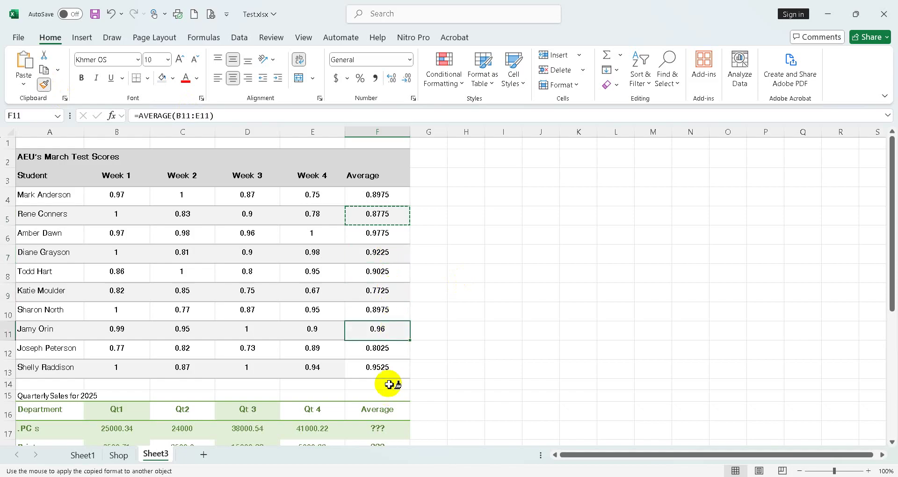
pyautogui.press('Escape')
pyautogui.click(440, 260)
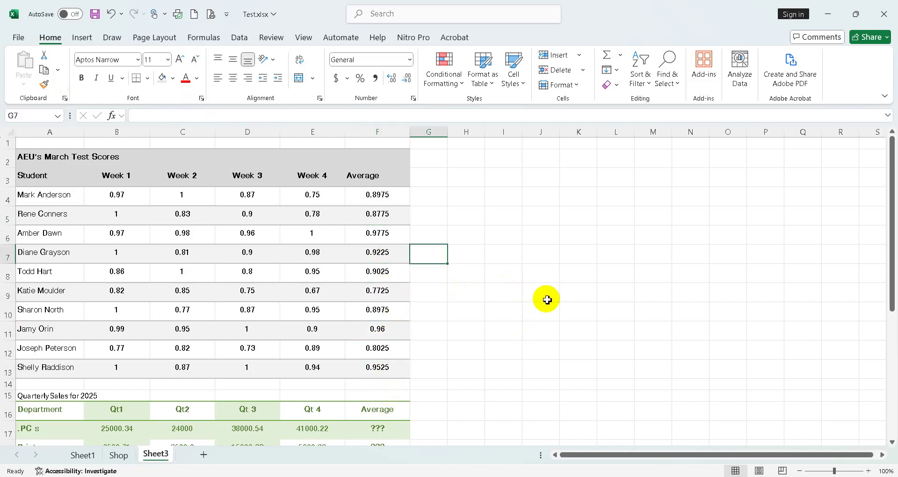
# - Calculate the PCs department's average quarterly sales in F17 with the formula =AVERAGE(B17:E17)
pyautogui.scroll(-4, 547, 300)
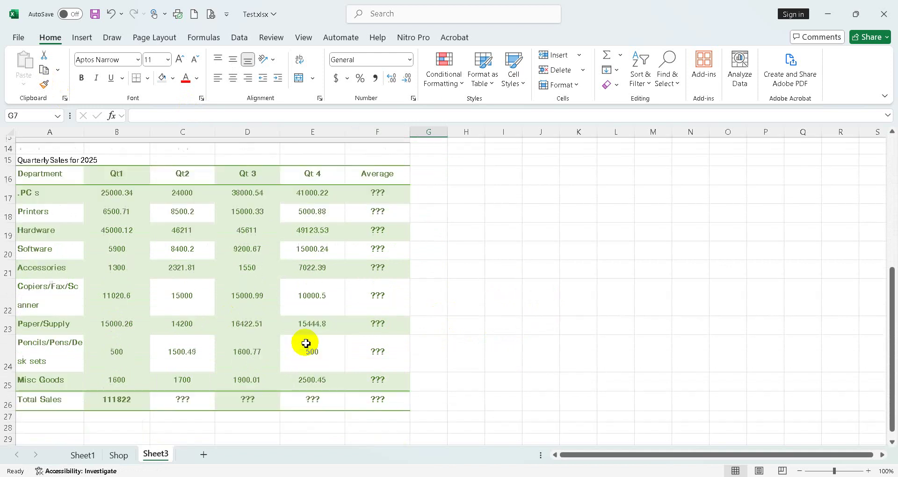
pyautogui.click(381, 193)
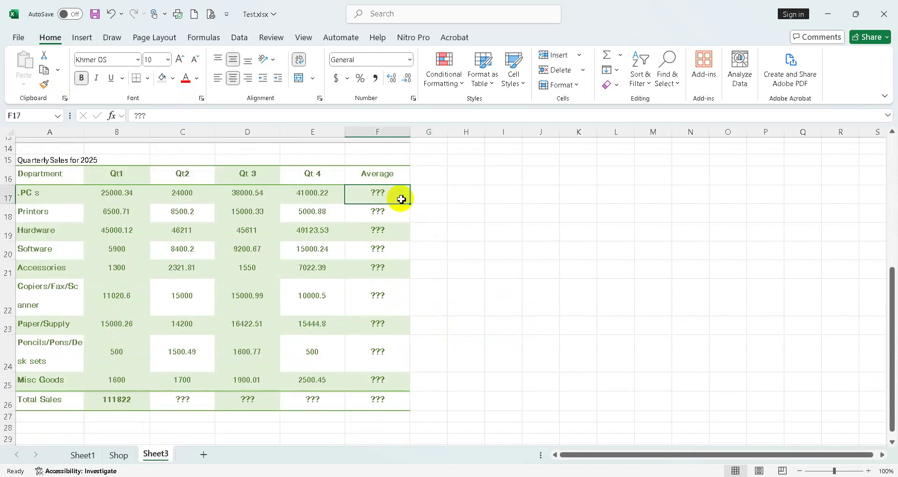
pyautogui.write('=s')
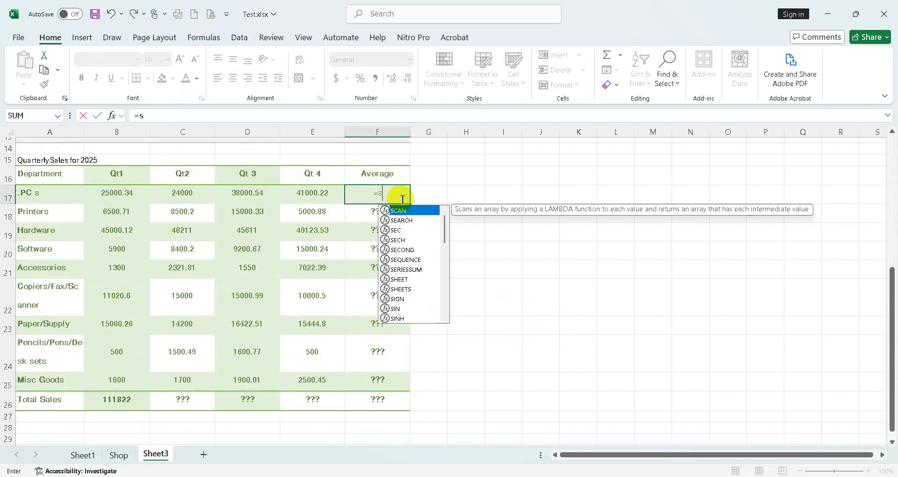
pyautogui.press('BackSpace')
pyautogui.write('ave')
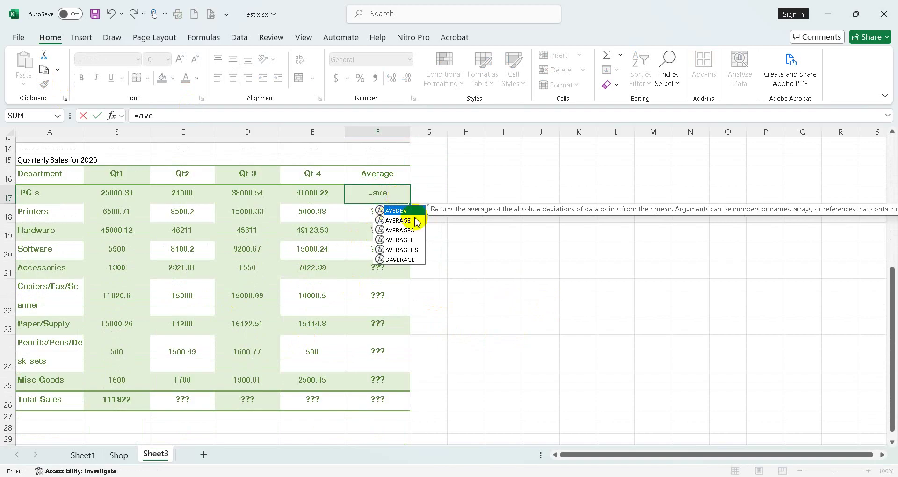
pyautogui.doubleClick(410, 223)
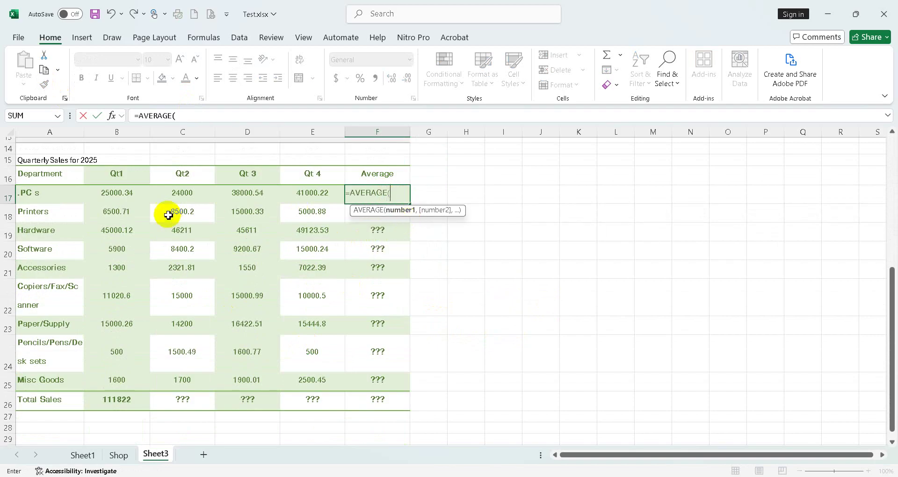
pyautogui.moveTo(116, 194); pyautogui.dragTo(308, 193)
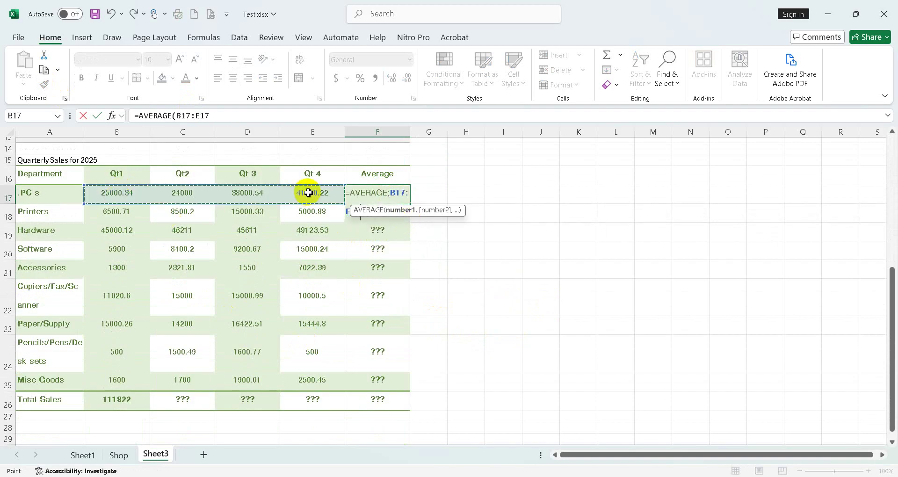
pyautogui.press('Return')
# - Fill the average formula from F17 down the quarterly sales table's Average column to F26
pyautogui.click(393, 193)
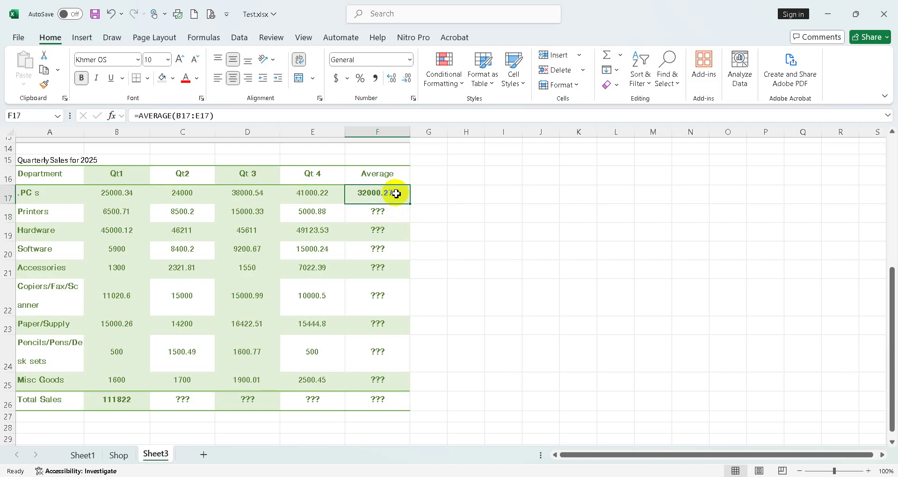
pyautogui.moveTo(412, 205); pyautogui.dragTo(409, 413)
pyautogui.click(538, 327)
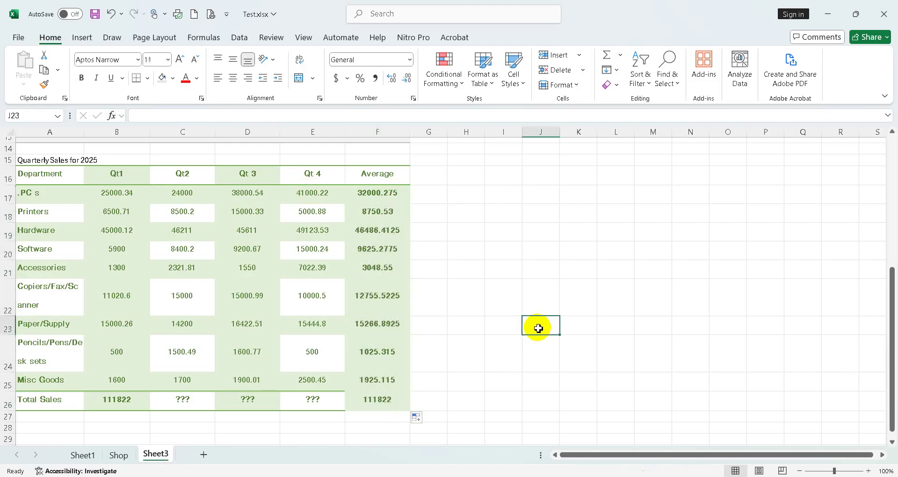
pyautogui.click(322, 212)
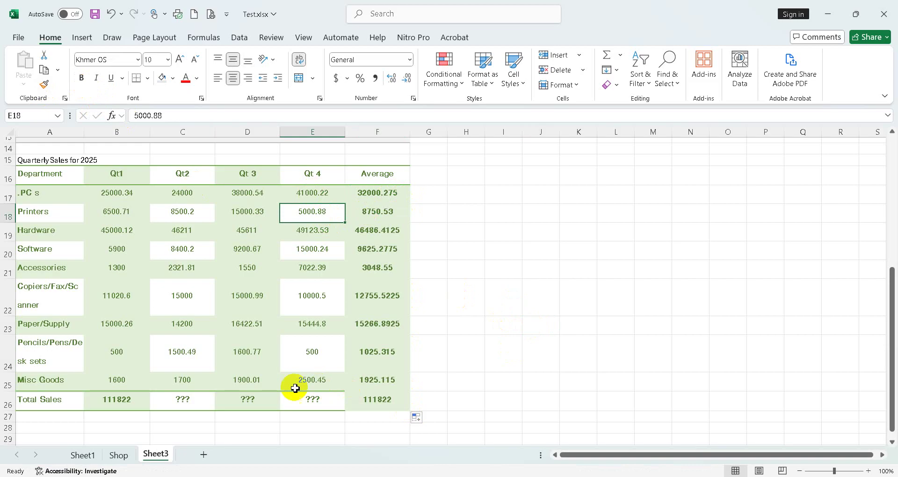
# - Replace the Qt1 total in B26 with a SUM formula over B17:B25
pyautogui.click(130, 403)
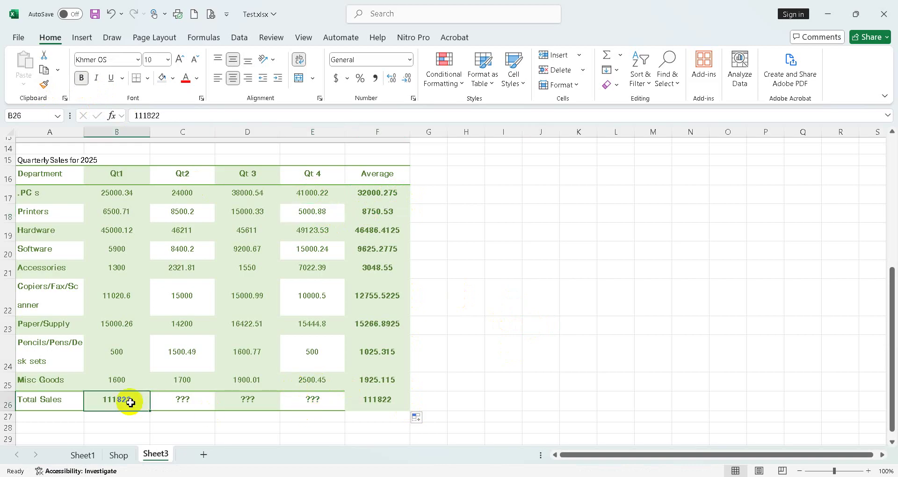
pyautogui.write('=sum(')
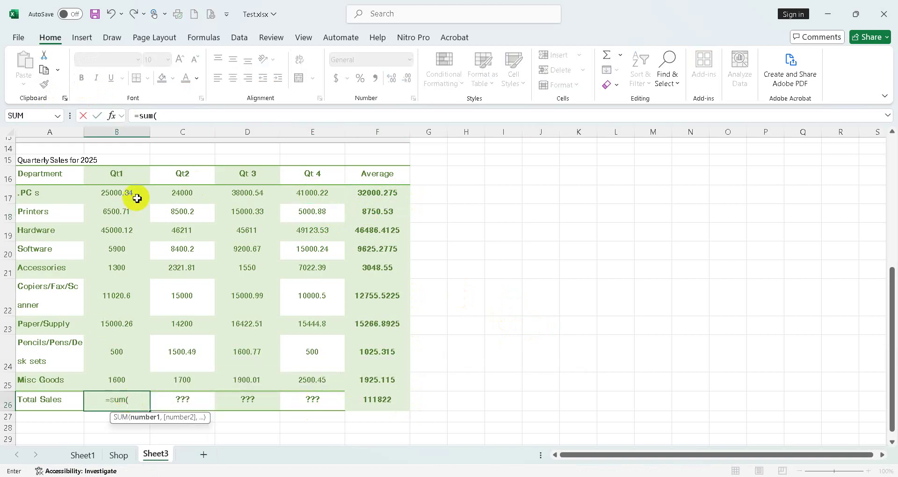
pyautogui.moveTo(136, 195); pyautogui.dragTo(135, 380)
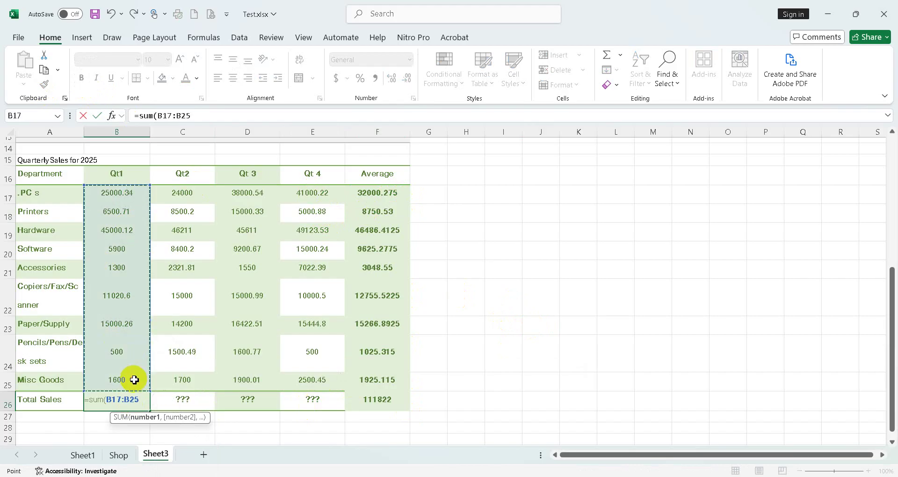
pyautogui.press('Return')
# - Calculate the Qt2 total sales in C26 with a SUM formula over C17:C25
pyautogui.click(208, 405)
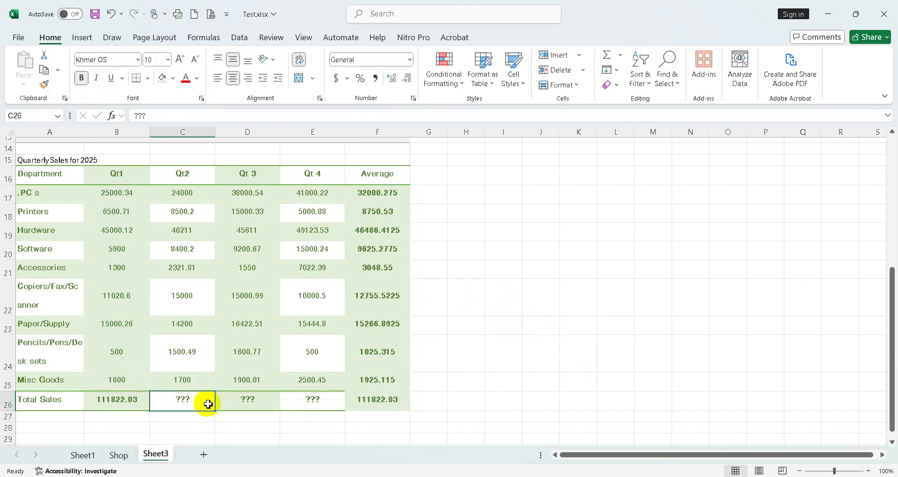
pyautogui.write('=sum(')
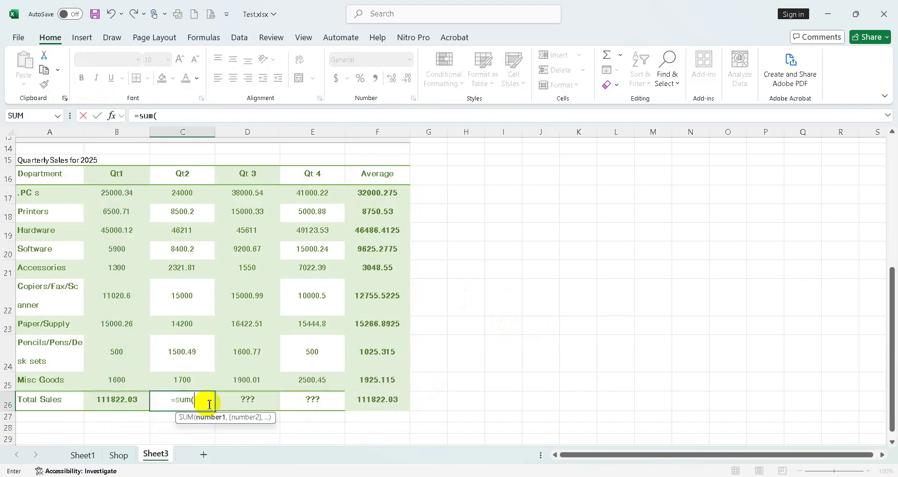
pyautogui.moveTo(197, 193); pyautogui.dragTo(188, 372)
pyautogui.press('Return')
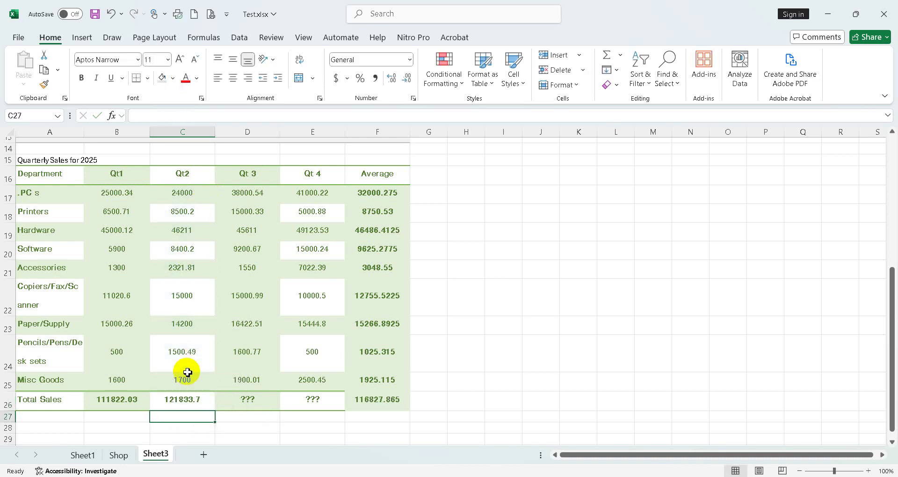
# - Calculate the Qt 3 total sales in D26 with a SUM formula over D17:D25
pyautogui.click(255, 401)
pyautogui.write('=sum(')
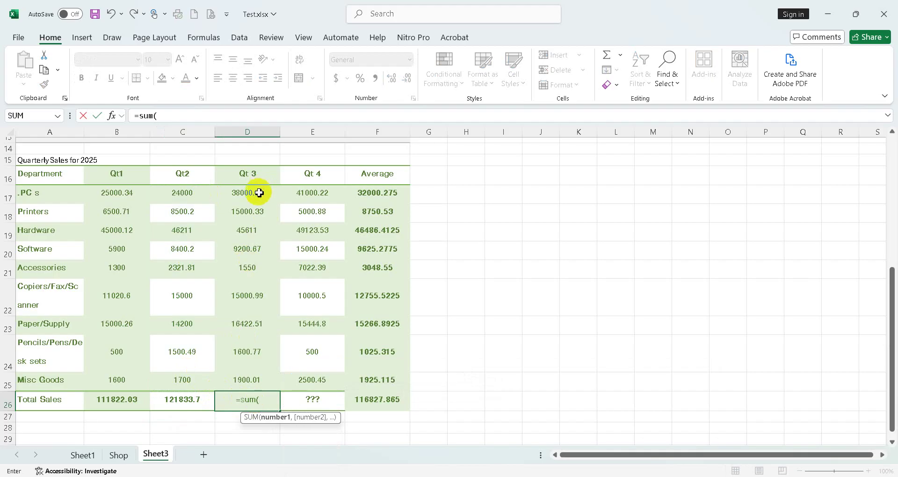
pyautogui.moveTo(258, 192); pyautogui.dragTo(247, 386)
pyautogui.press('Return')
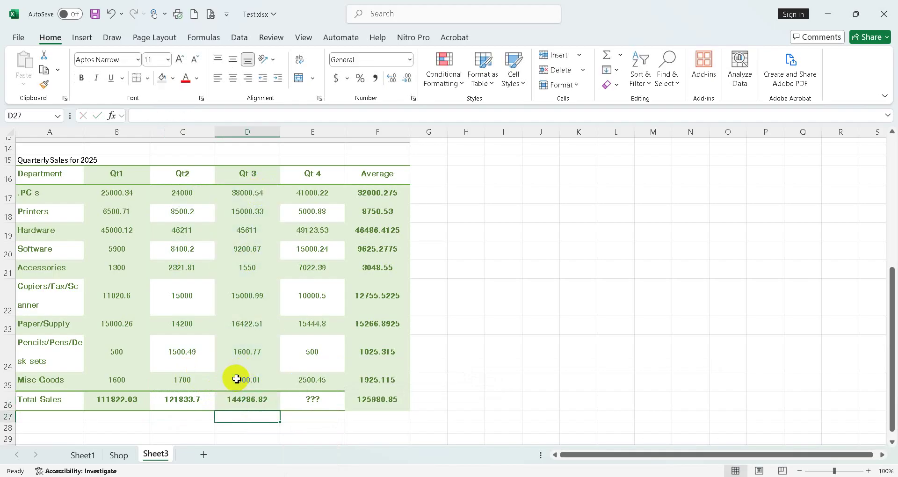
# - Calculate the Qt 4 total sales in E26 with a SUM formula over E17:E25
pyautogui.click(319, 405)
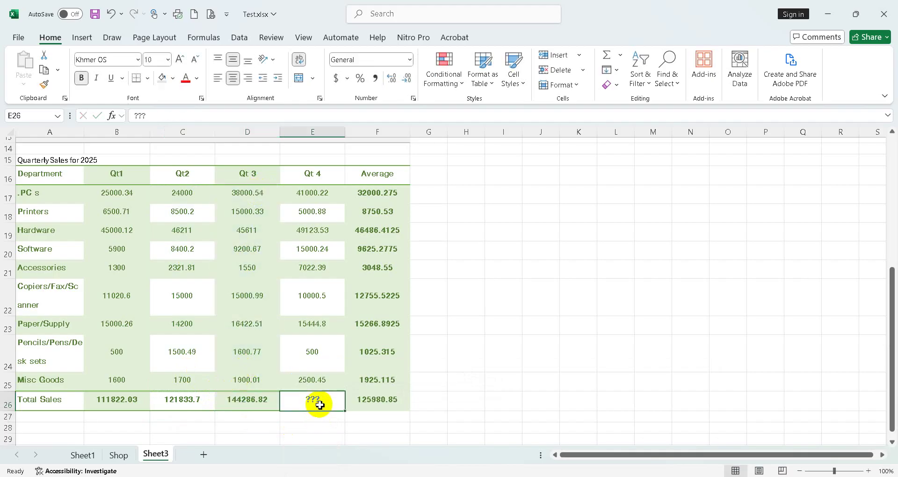
pyautogui.write('=sum(')
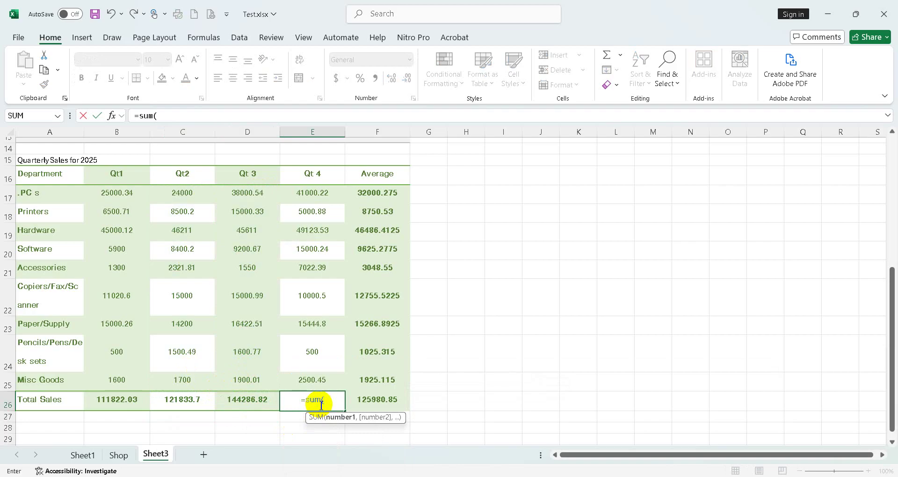
pyautogui.moveTo(321, 195); pyautogui.dragTo(332, 378)
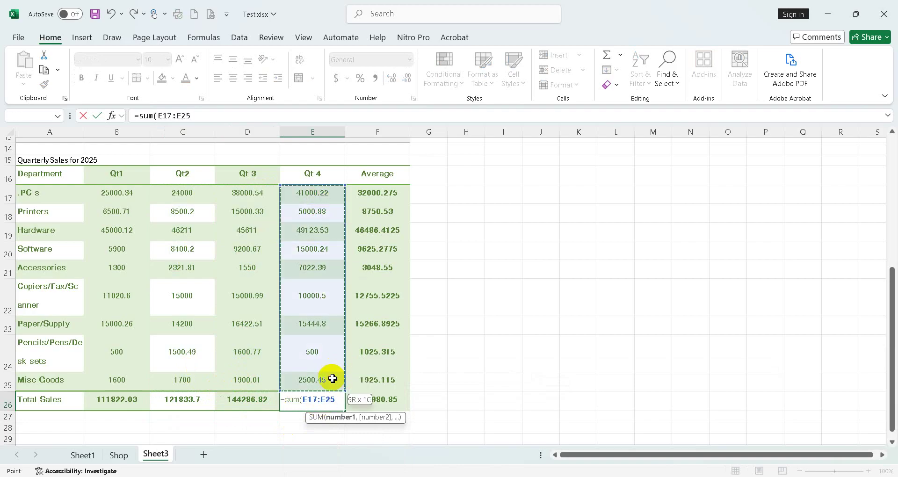
pyautogui.press('Return')
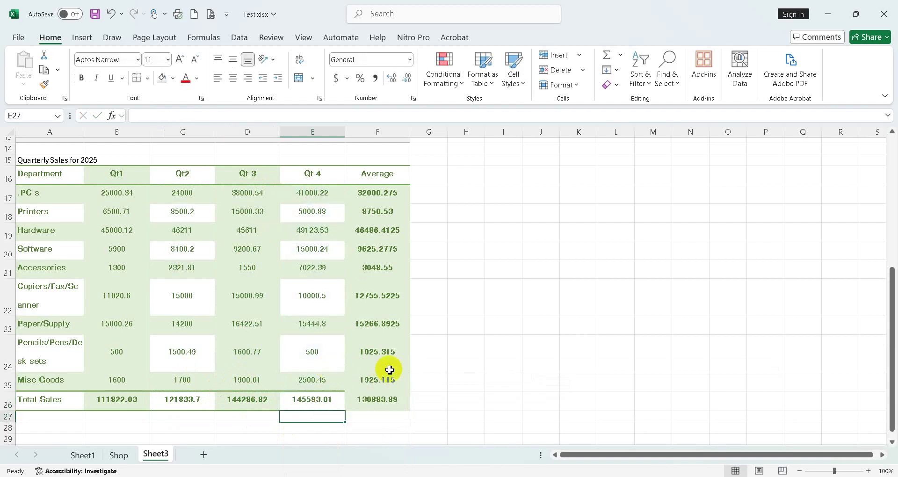
# - Widen column A to fit each department name on one line and autofit the heights of rows 17 to 26
pyautogui.click(382, 350)
pyautogui.click(329, 352)
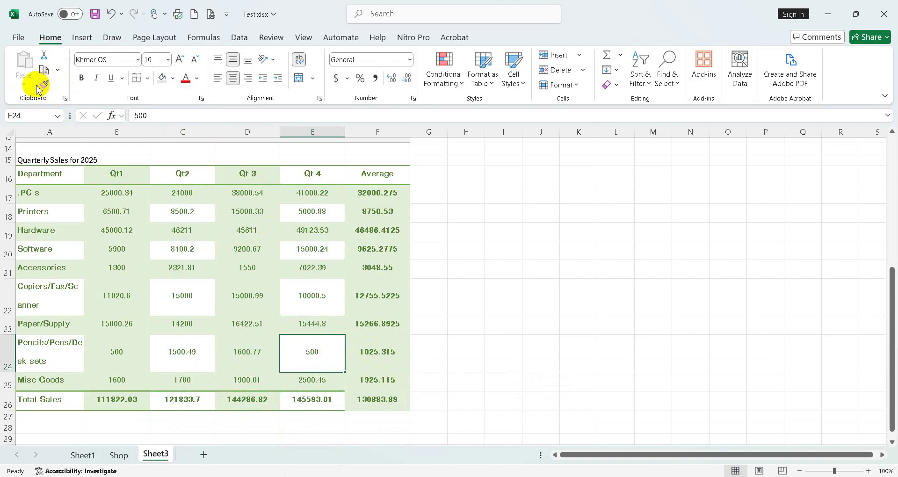
pyautogui.moveTo(88, 132); pyautogui.dragTo(143, 133)
pyautogui.click(59, 365)
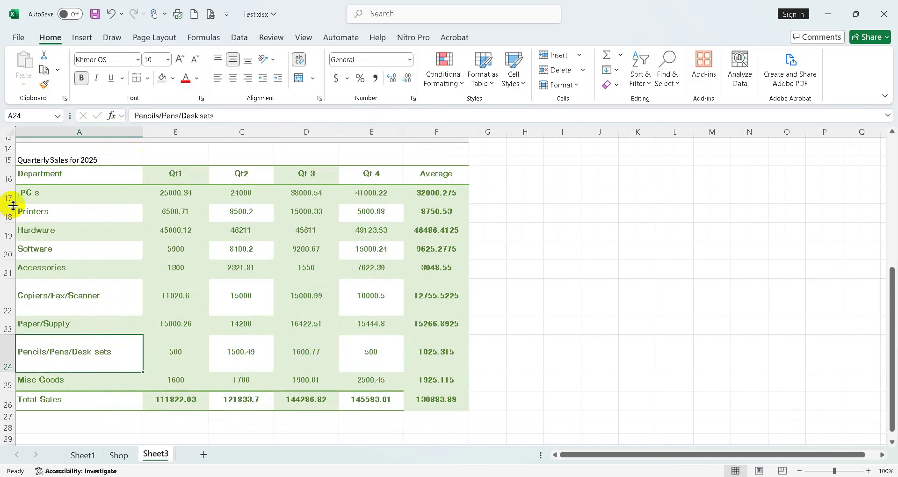
pyautogui.moveTo(8, 196); pyautogui.dragTo(6, 399)
pyautogui.doubleClick(13, 372)
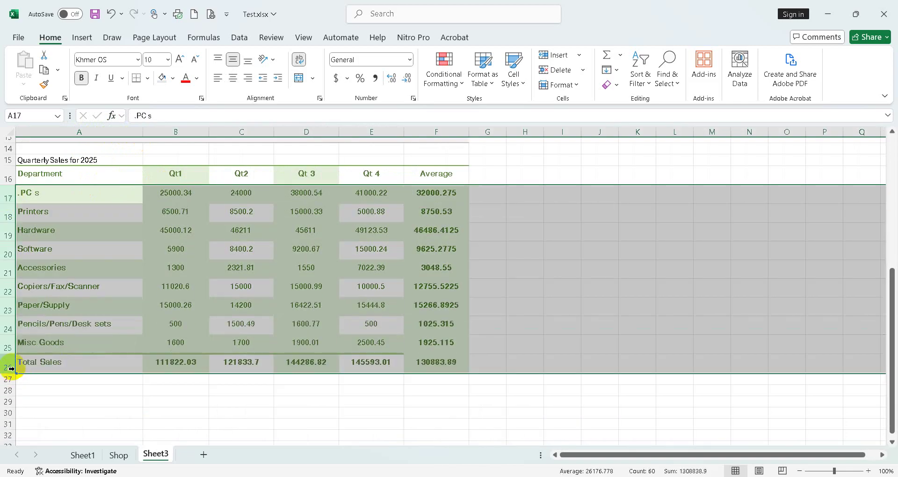
pyautogui.click(136, 234)
pyautogui.click(299, 289)
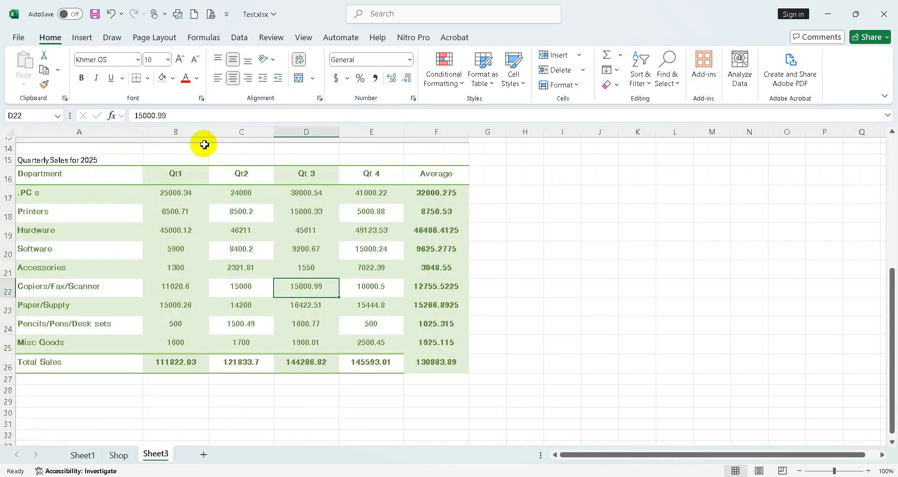
pyautogui.moveTo(189, 134); pyautogui.dragTo(444, 139)
pyautogui.click(460, 250)
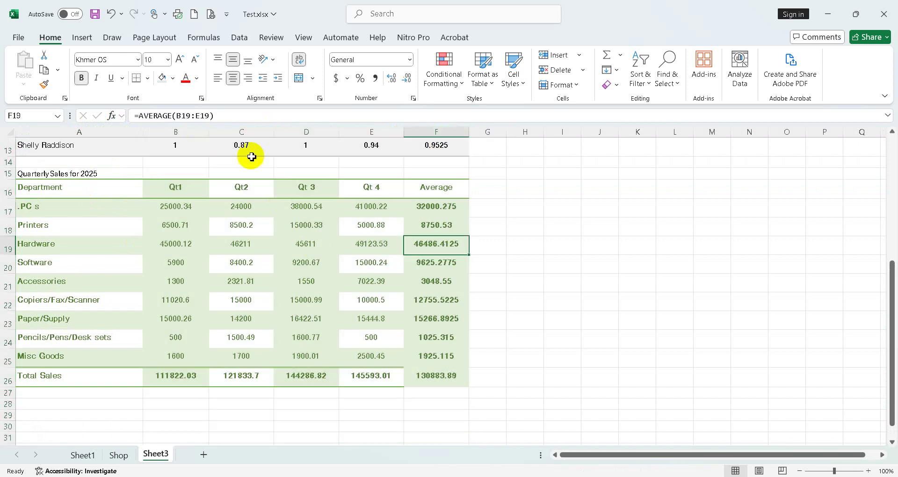
# - Fill the Total Sales formula and its formatting from E26 across to F26
pyautogui.click(446, 379)
pyautogui.click(396, 381)
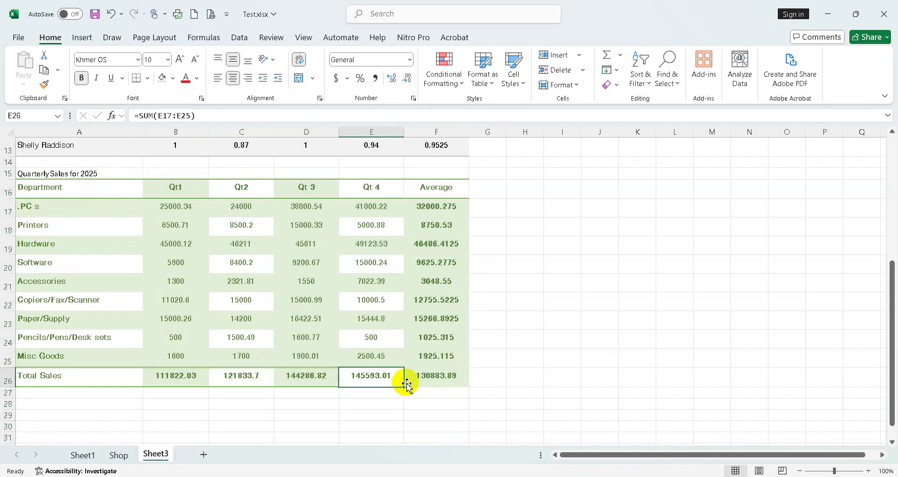
pyautogui.click(450, 382)
pyautogui.click(399, 377)
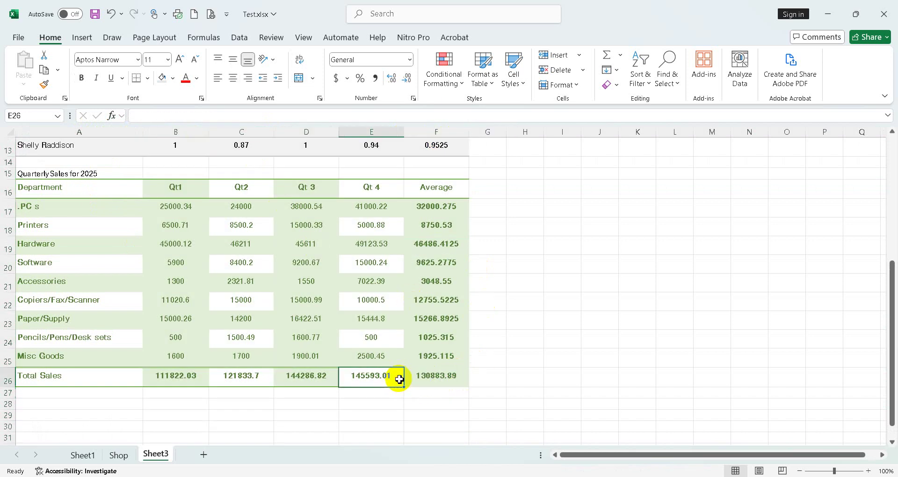
pyautogui.moveTo(405, 388); pyautogui.dragTo(442, 374)
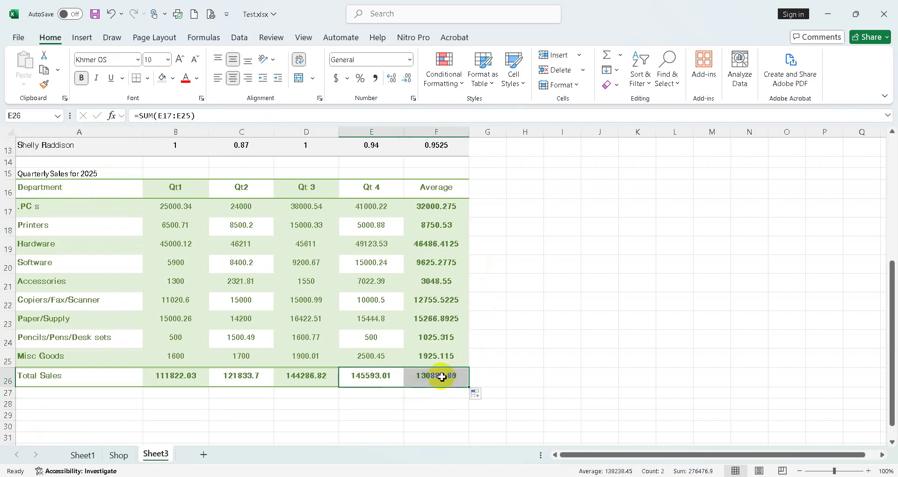
# - Copy the unshaded formatting of E24 to the average cells F24, F22, F20 and F18 with Format Painter
pyautogui.click(490, 325)
pyautogui.click(387, 341)
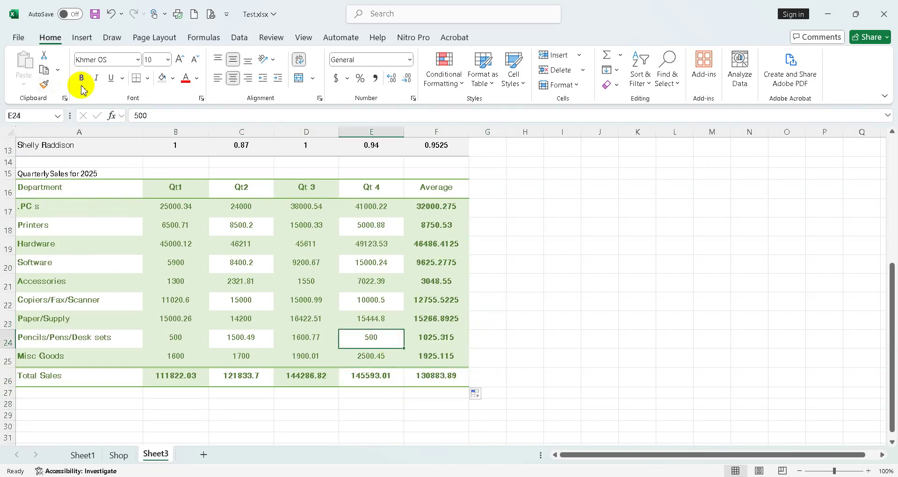
pyautogui.click(44, 85)
pyautogui.click(438, 341)
pyautogui.click(446, 303)
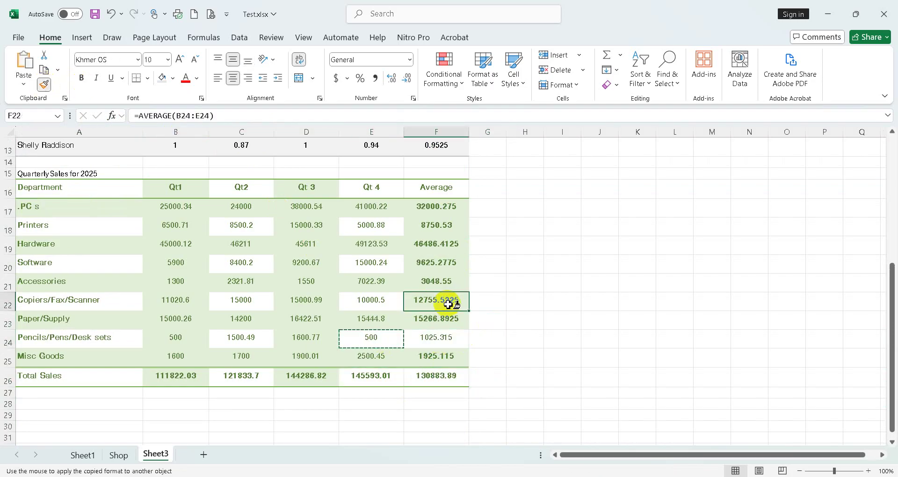
pyautogui.click(447, 264)
pyautogui.click(445, 226)
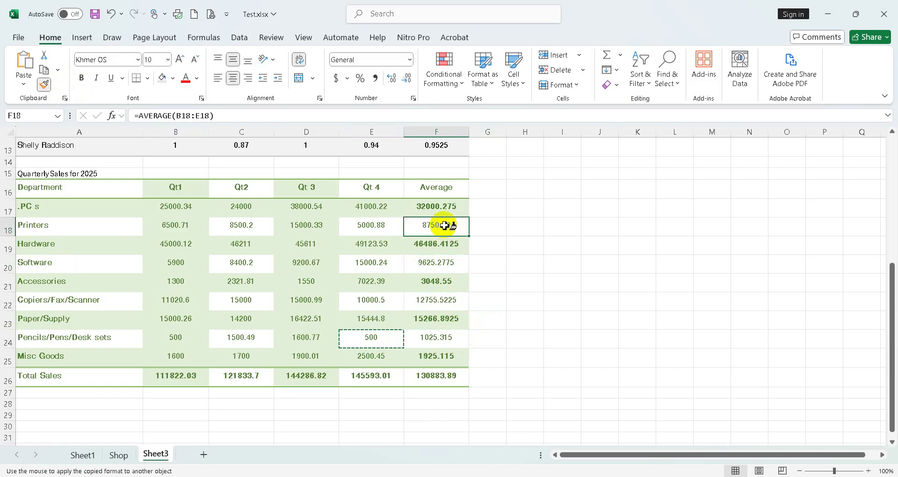
pyautogui.press('Escape')
# - Make the quarterly sales averages in F17:F26 uniformly bold and left-aligned, with no decimal places
pyautogui.moveTo(446, 207); pyautogui.dragTo(454, 374)
pyautogui.click(82, 79)
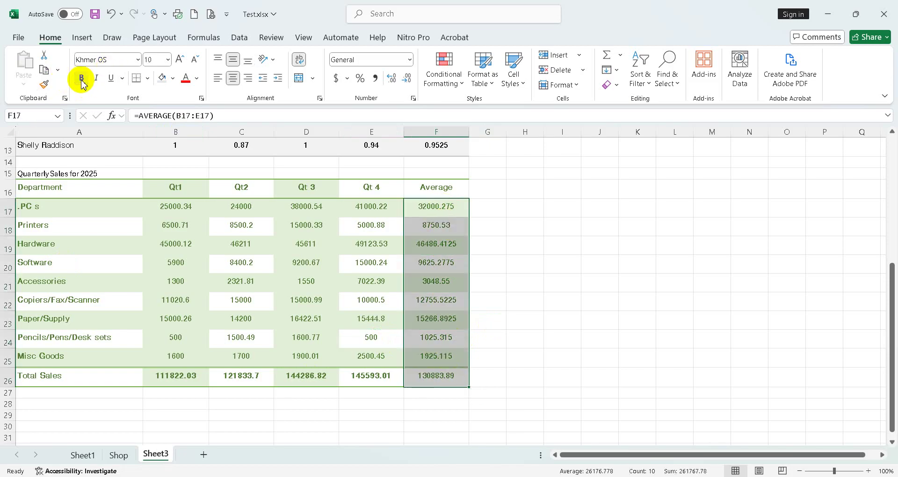
pyautogui.click(220, 79)
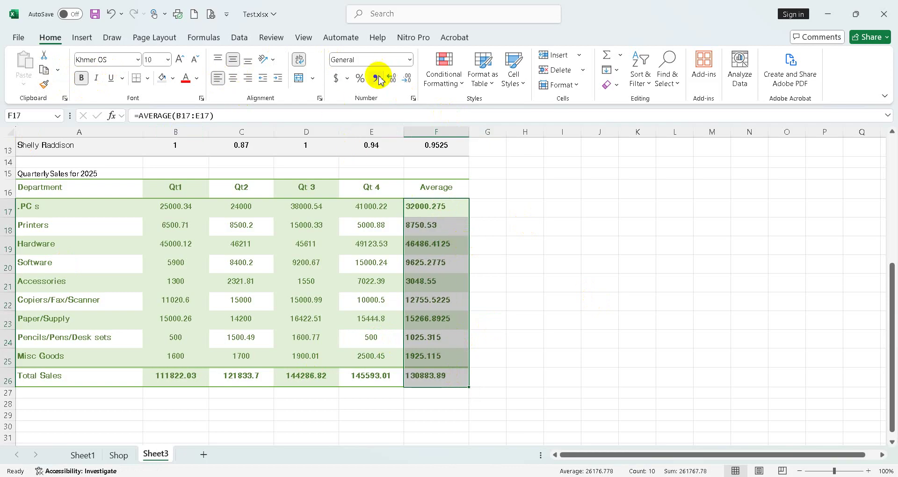
pyautogui.click(408, 82)
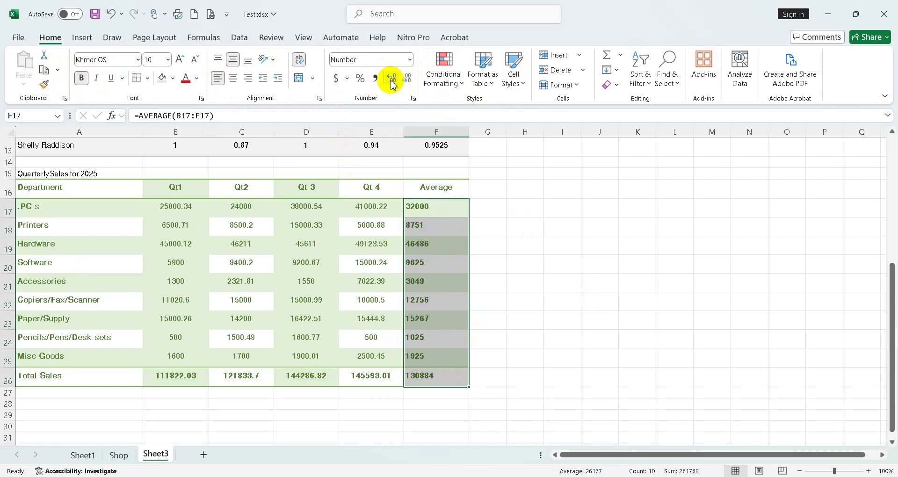
# - Show the averages in F17:F26 and the Total Sales figures in B26:E26 with two decimal places
pyautogui.click(563, 339)
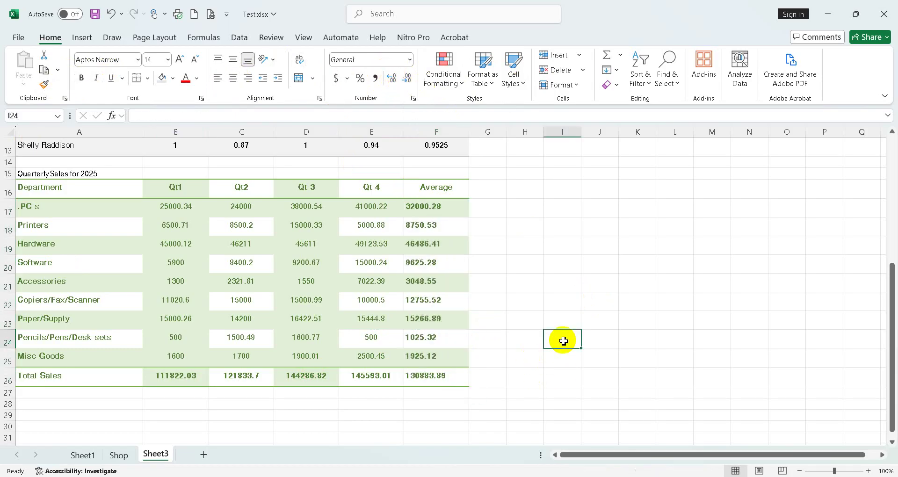
pyautogui.moveTo(162, 379); pyautogui.dragTo(385, 377)
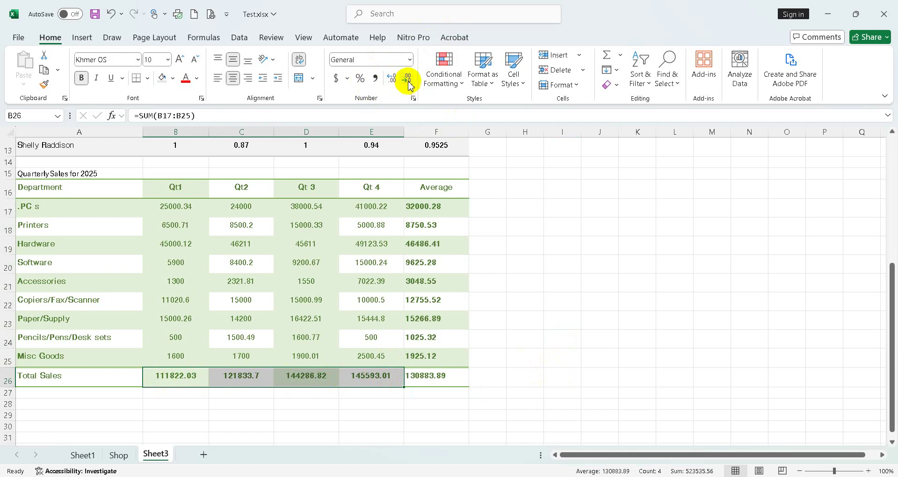
pyautogui.click(392, 82)
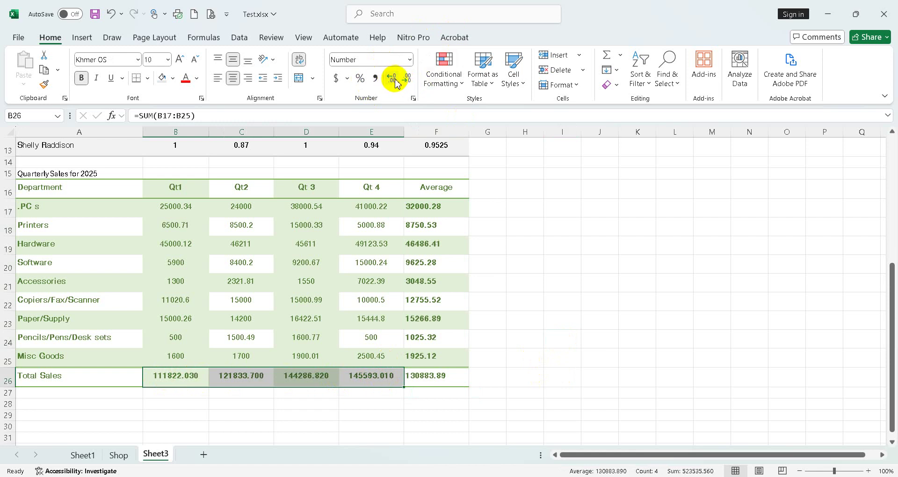
pyautogui.click(406, 80)
pyautogui.click(597, 278)
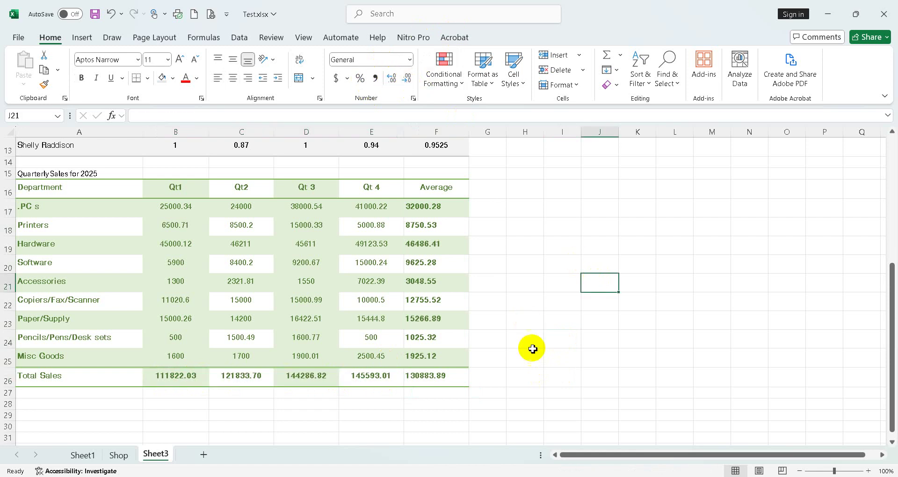
pyautogui.click(524, 345)
# - Review the March test scores table with its Average formulas and the quarterly sales averages and Total Sales row
pyautogui.click(93, 206)
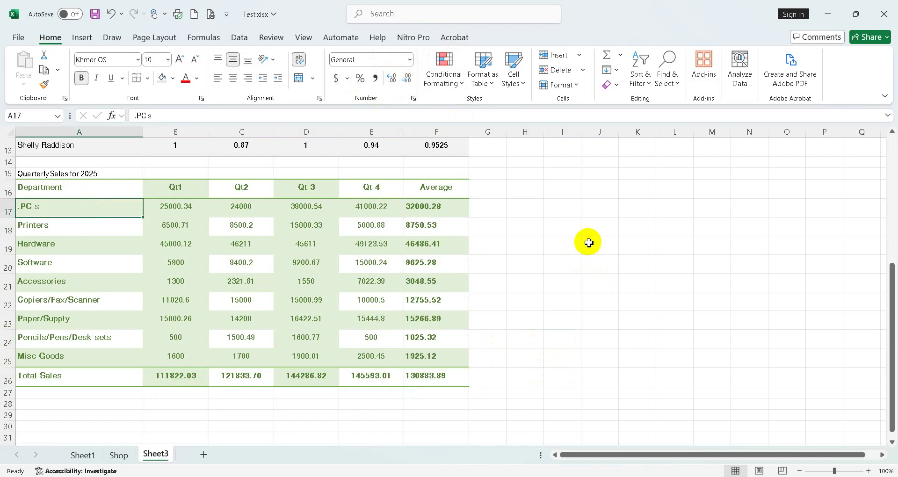
pyautogui.click(562, 252)
pyautogui.scroll(4, 562, 256)
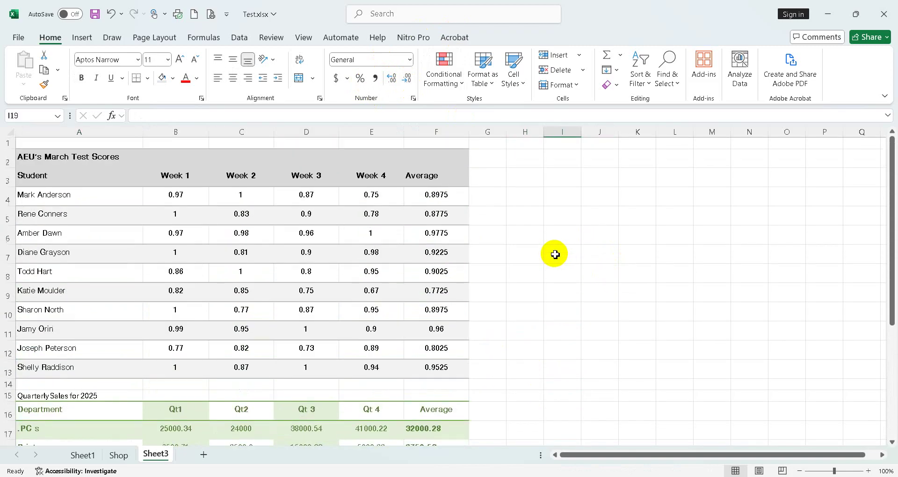
pyautogui.moveTo(64, 159); pyautogui.dragTo(307, 369)
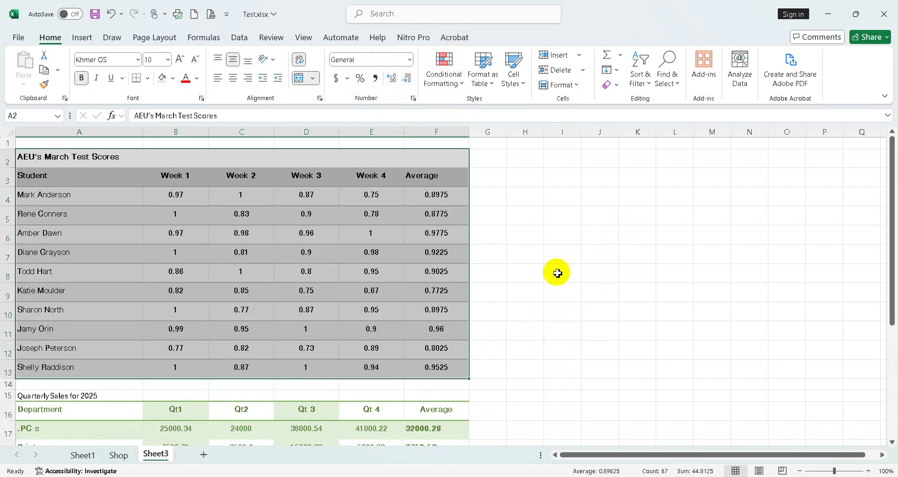
pyautogui.scroll(-1, 528, 277)
pyautogui.click(457, 253)
pyautogui.scroll(1, 457, 253)
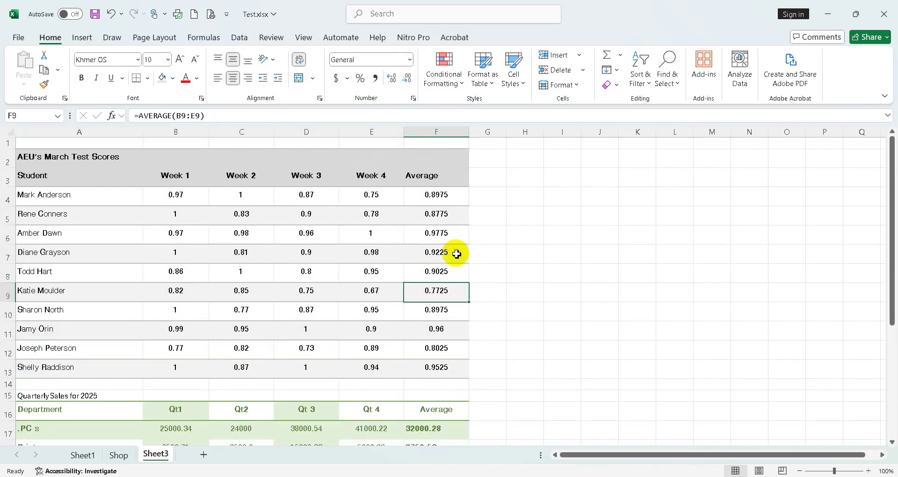
pyautogui.click(440, 195)
pyautogui.scroll(-4, 447, 390)
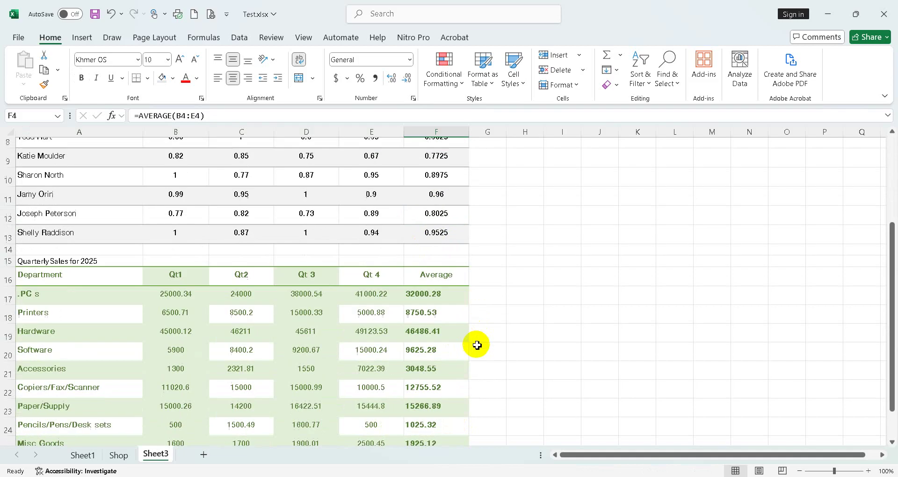
pyautogui.moveTo(435, 233); pyautogui.dragTo(445, 381)
pyautogui.moveTo(186, 398); pyautogui.dragTo(435, 394)
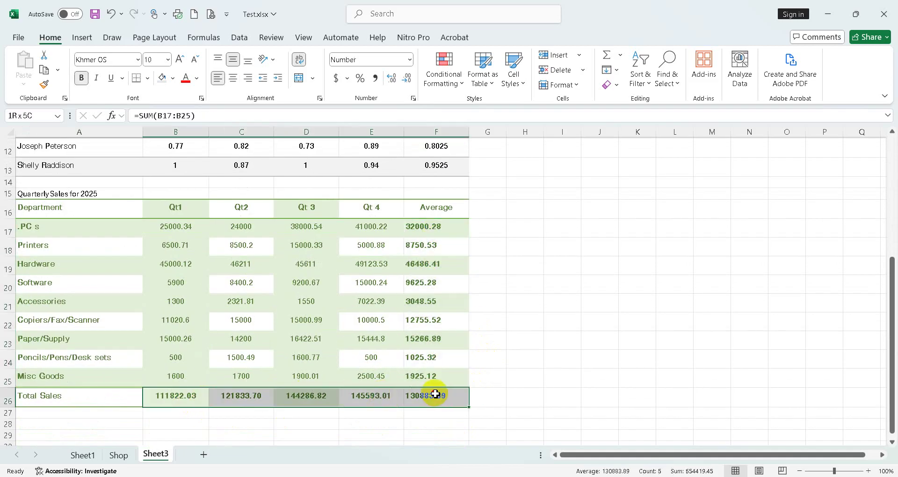